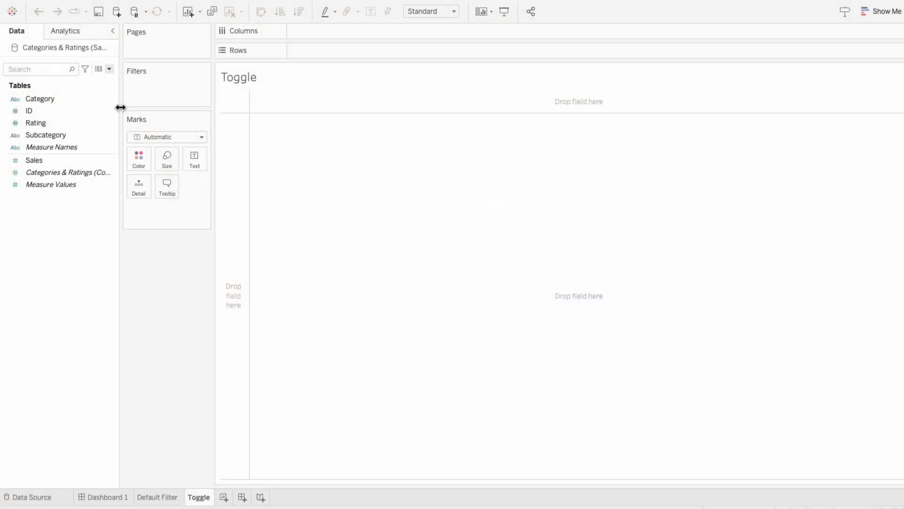
Create a String parameter named Category Param with an empty current value.
left_click(109, 69)
left_click(105, 91)
type("Category Param")
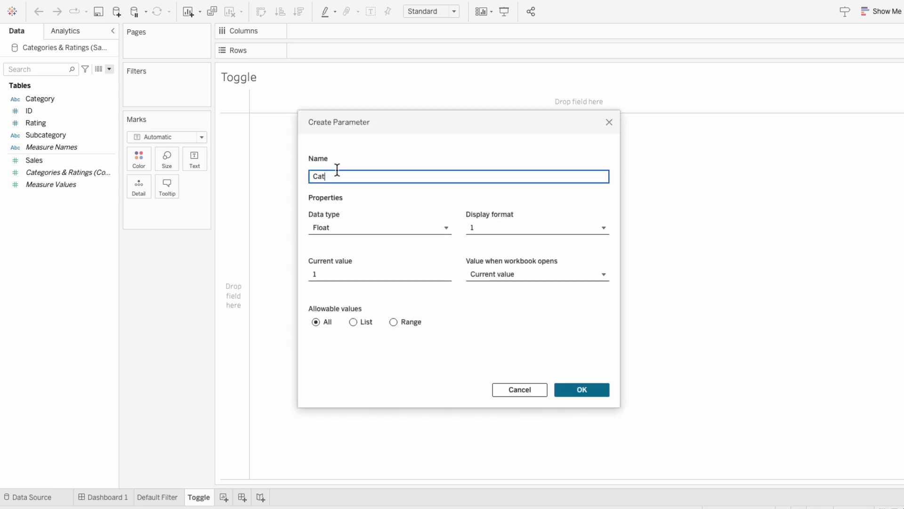
left_click(340, 228)
left_click(345, 272)
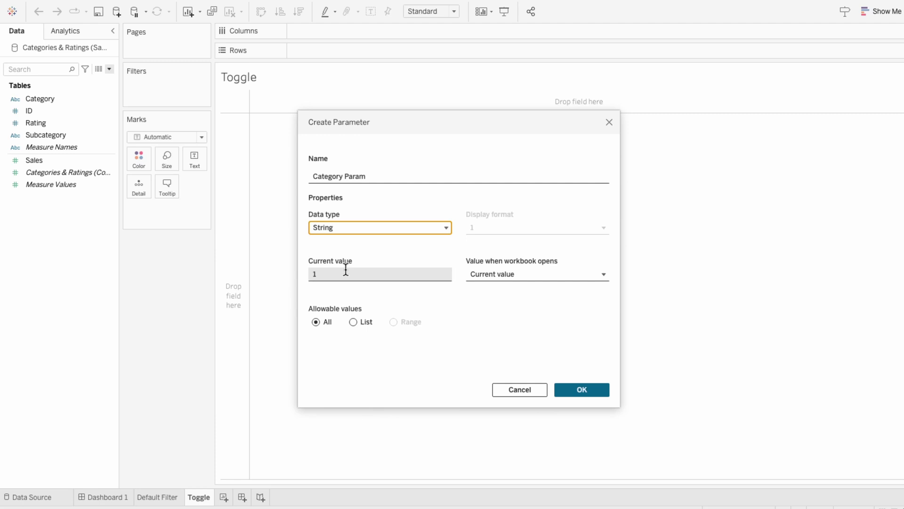
left_click(346, 273)
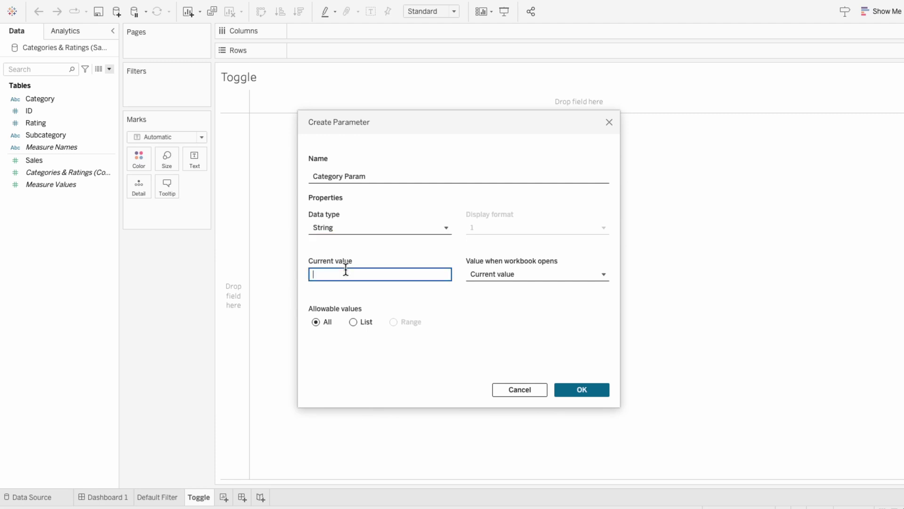
left_click(577, 385)
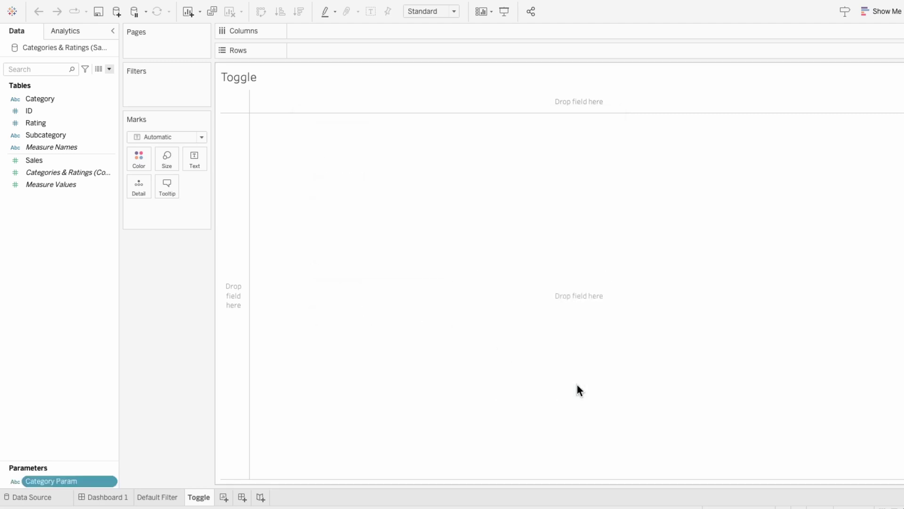
Create the calculated field Toggle - Select with formula CONTAINS([Category Param], [Category]).
left_click(109, 69)
left_click(105, 79)
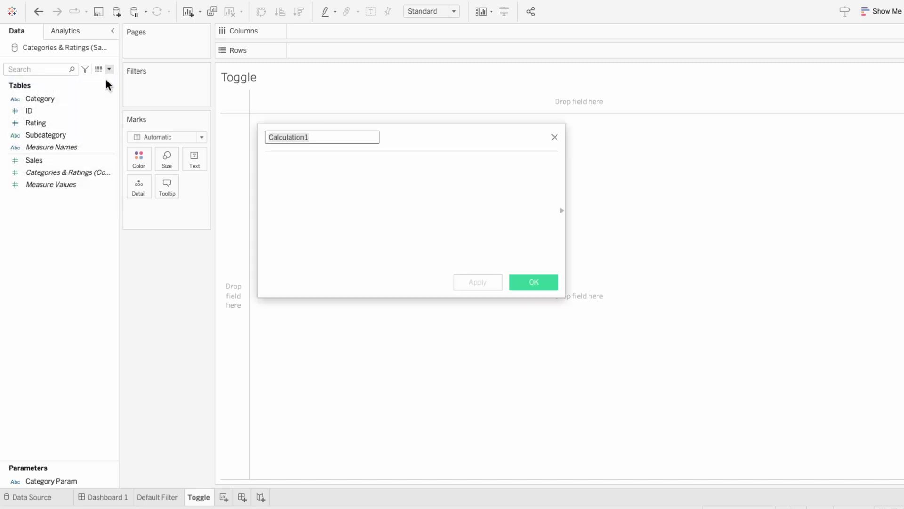
type("Toggle - Select")
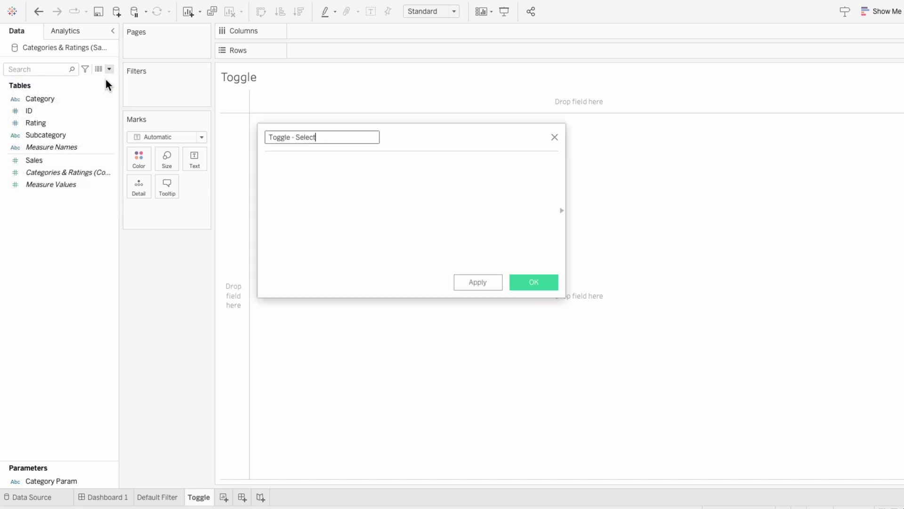
key("Tab")
type("CONTAINS(cat")
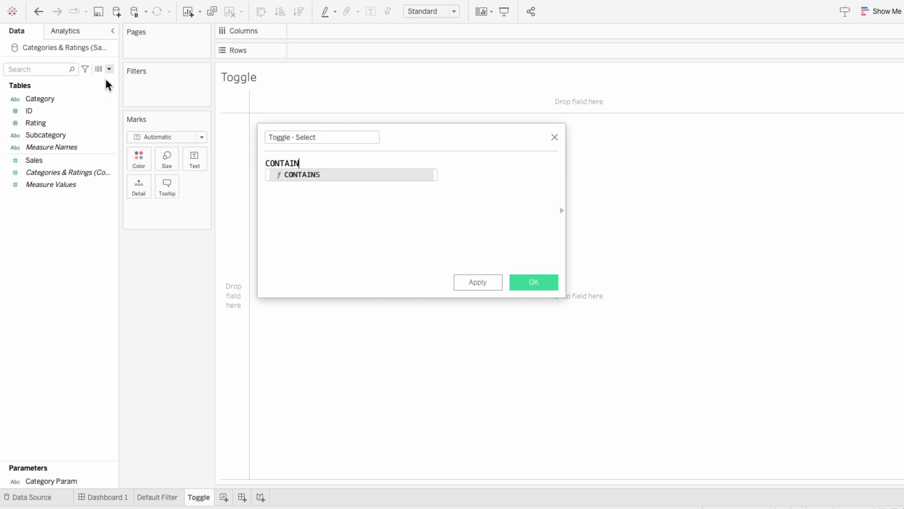
key("Down")
key("Down")
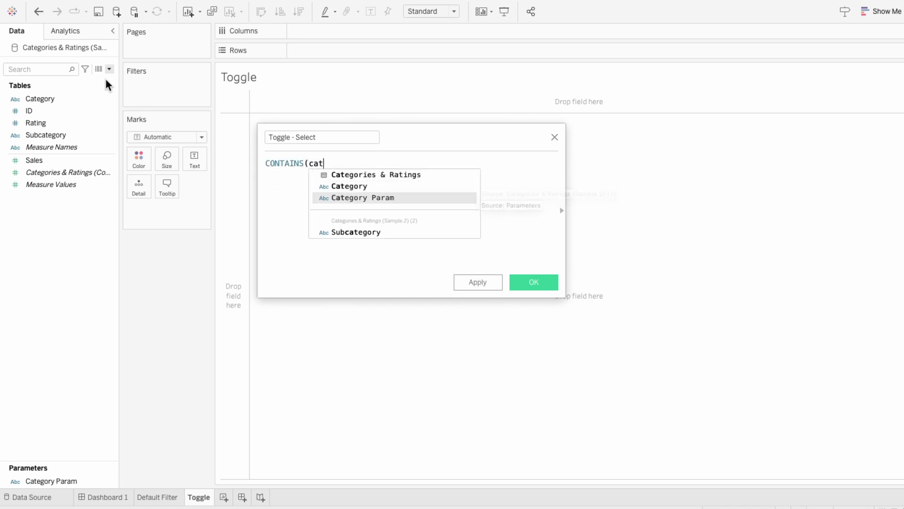
key("Return")
type(", cat")
key("Return")
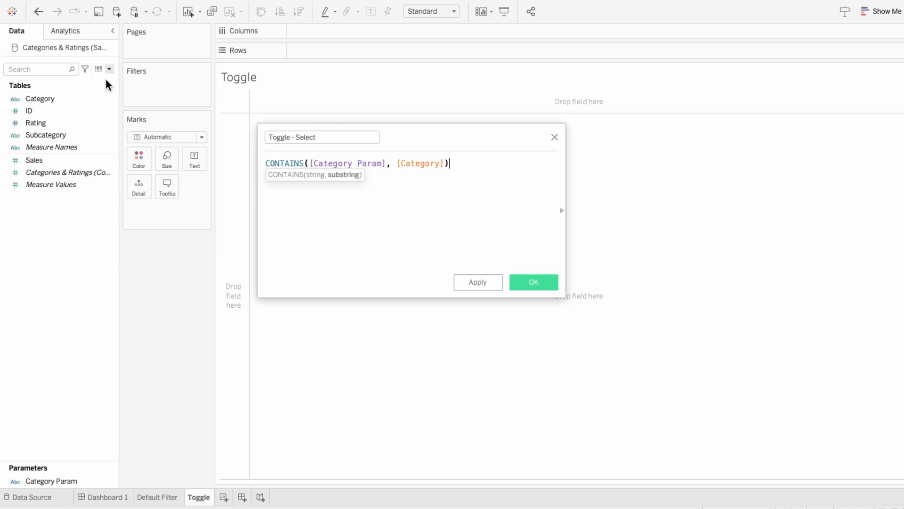
type(")")
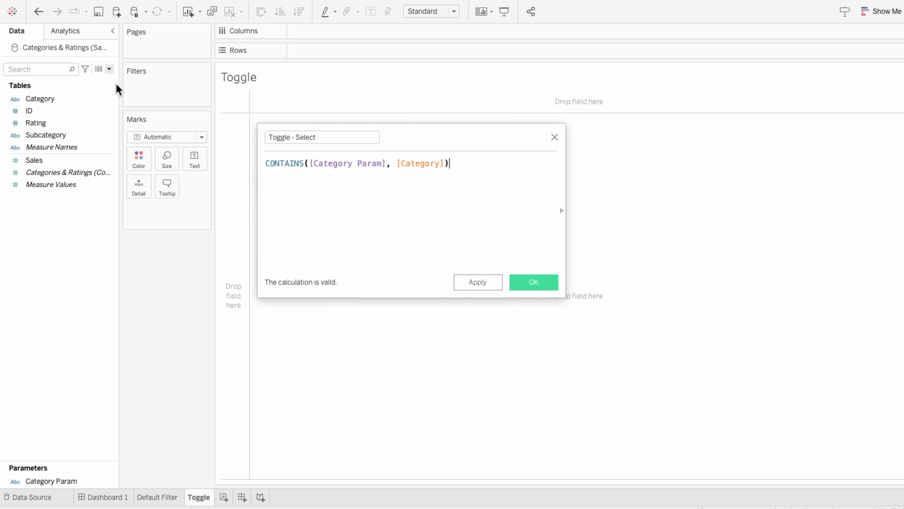
left_click(530, 282)
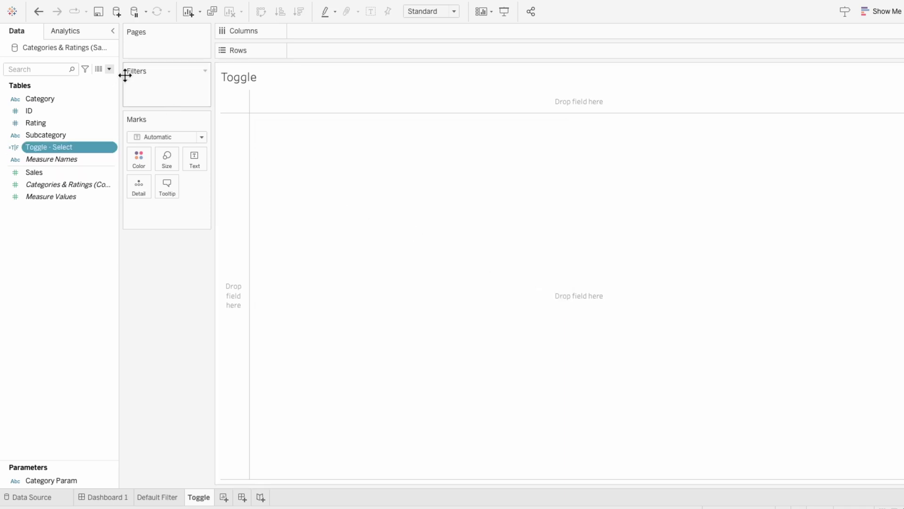
Start a Toggle - Name calculated field with the test IF CONTAINS([Category Param], [Category]) THEN.
left_click(109, 69)
left_click(109, 79)
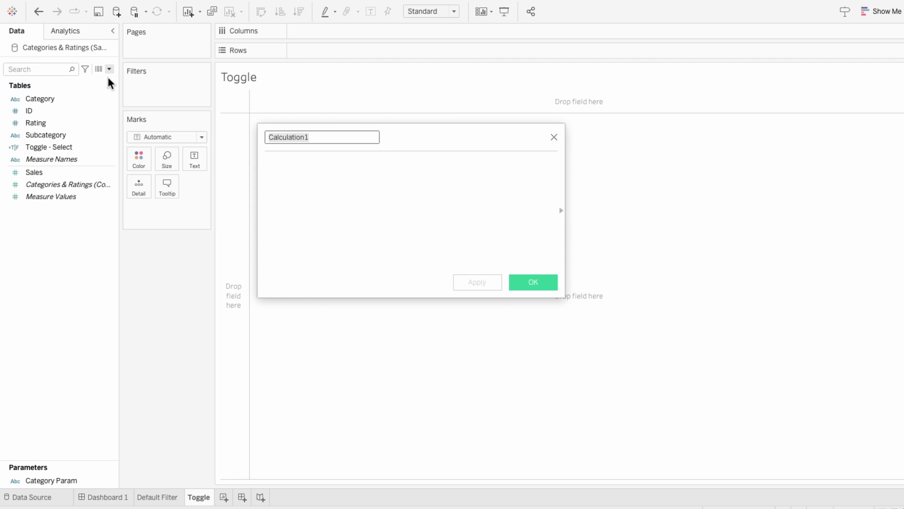
type("Toggle - Name")
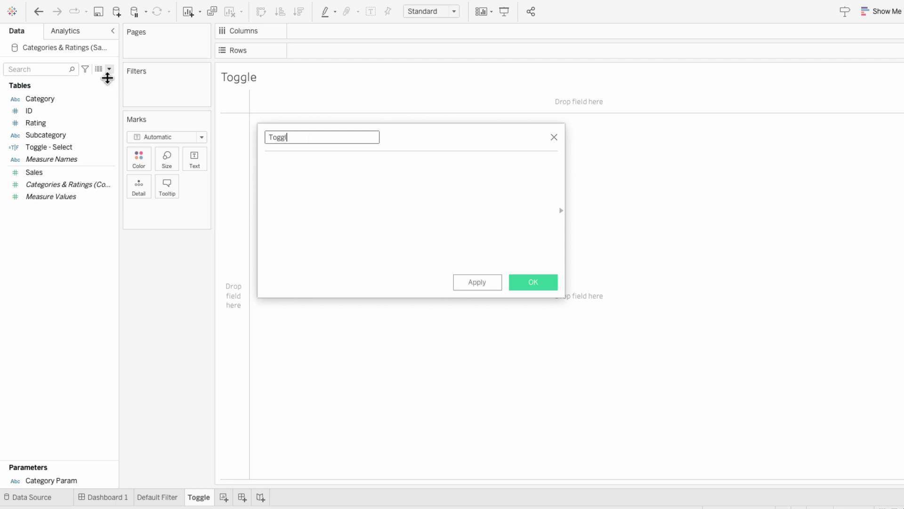
key("Tab")
type("IF C")
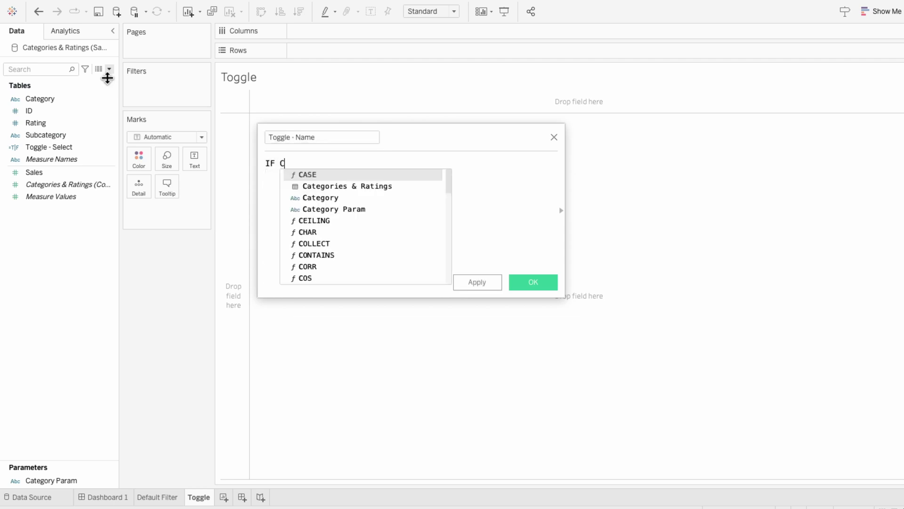
type("ONTAINS(cat")
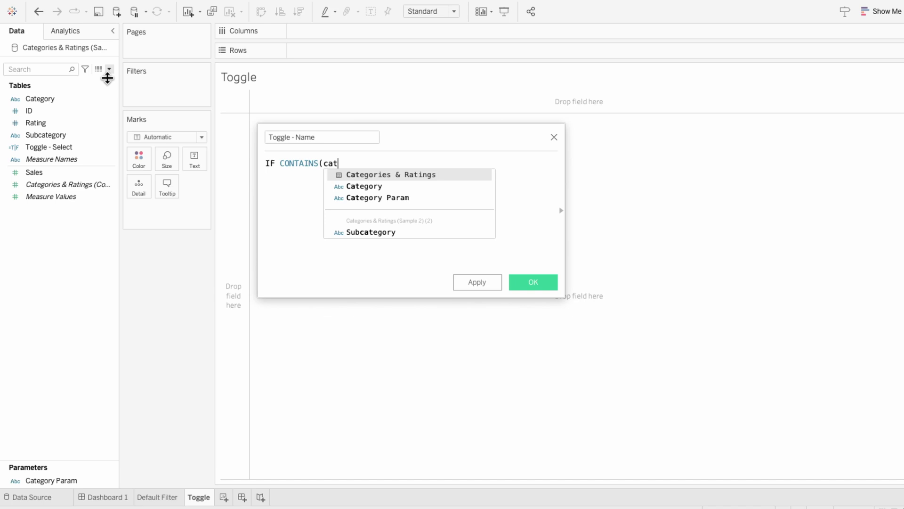
key("Down")
key("Down")
key("Return")
type(", ")
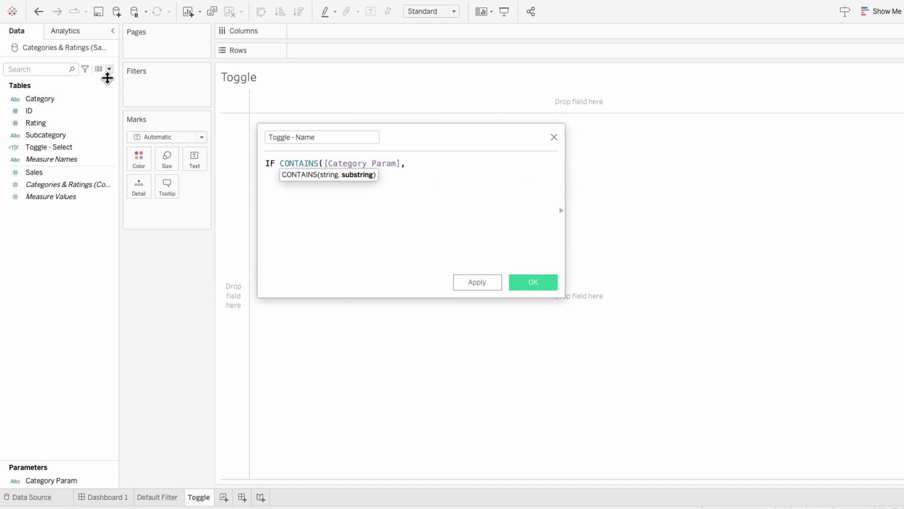
type("cat")
key("Down")
key("Return")
type(") TH")
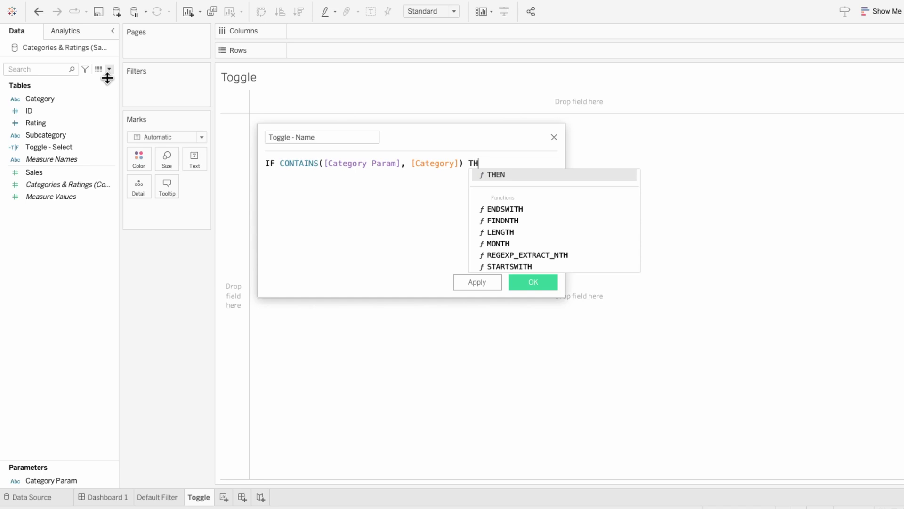
key("Return")
Complete it with REPLACE([Category Param], [Category] + ',', '') ELSE [Category Param] + [Category] + ',' END and save.
type("THEN REPLACE(cat")
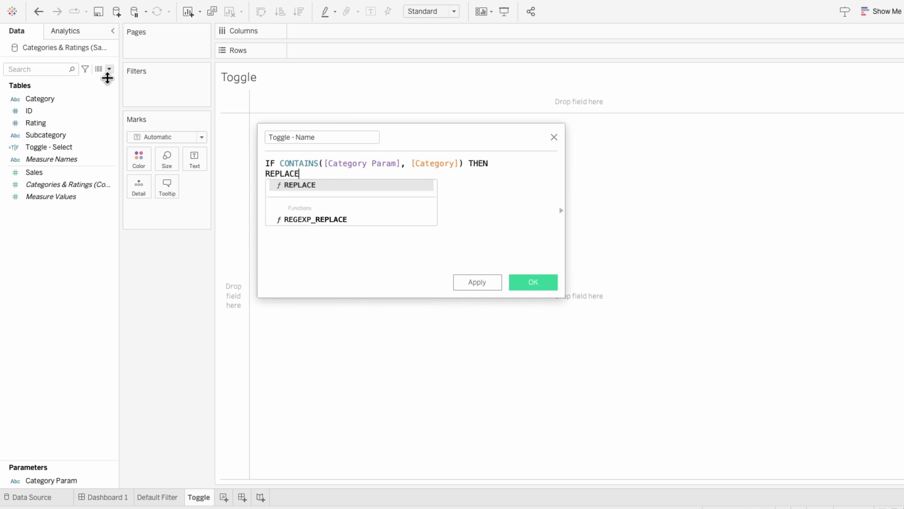
key("Down")
key("Down")
key("Return")
type(", ")
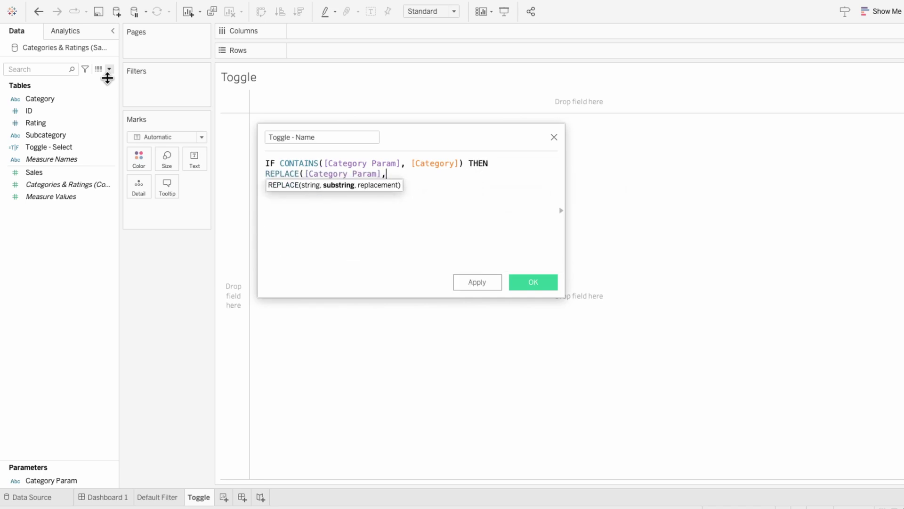
type("cat")
key("Down")
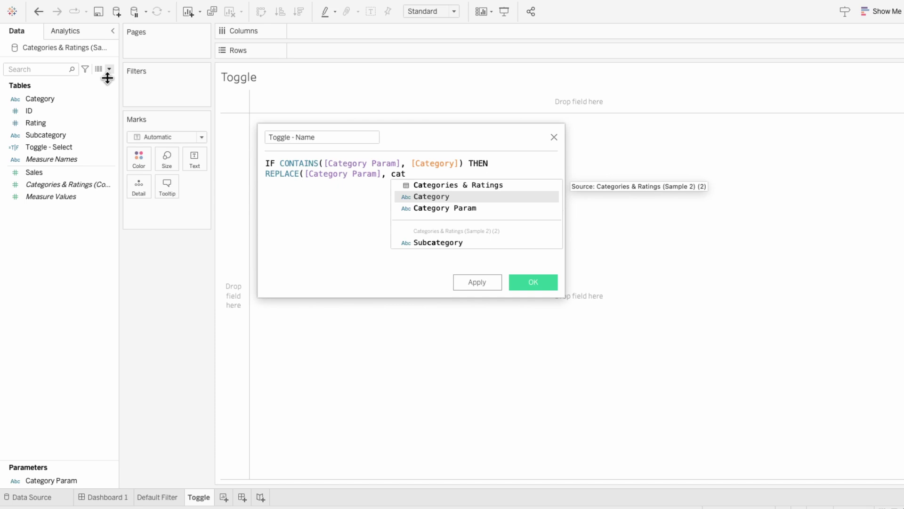
key("Return")
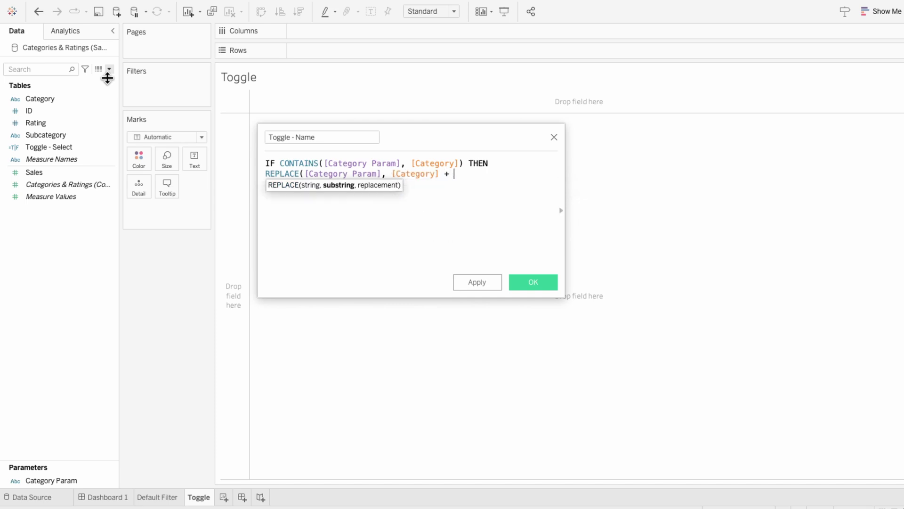
type("+ ',', '') ")
type("ELSE ")
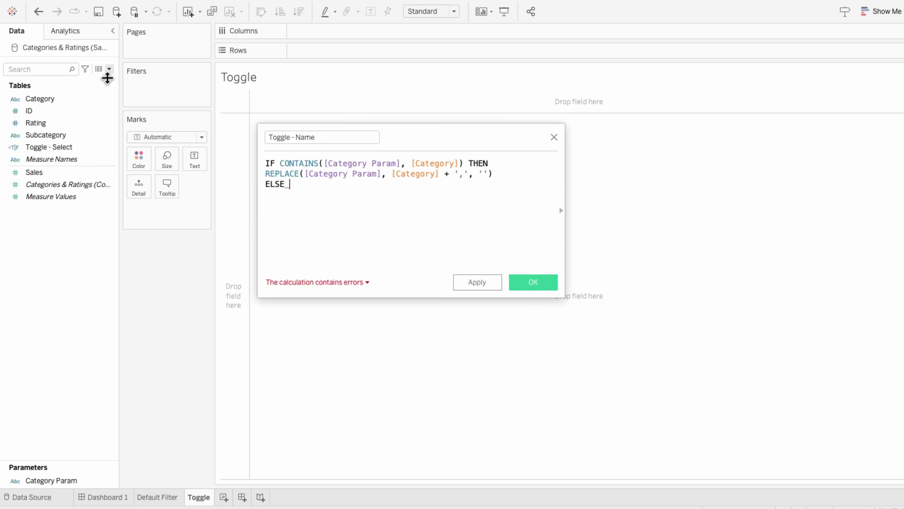
type("Cat")
key("Down")
key("Down")
key("Return")
type("+ ")
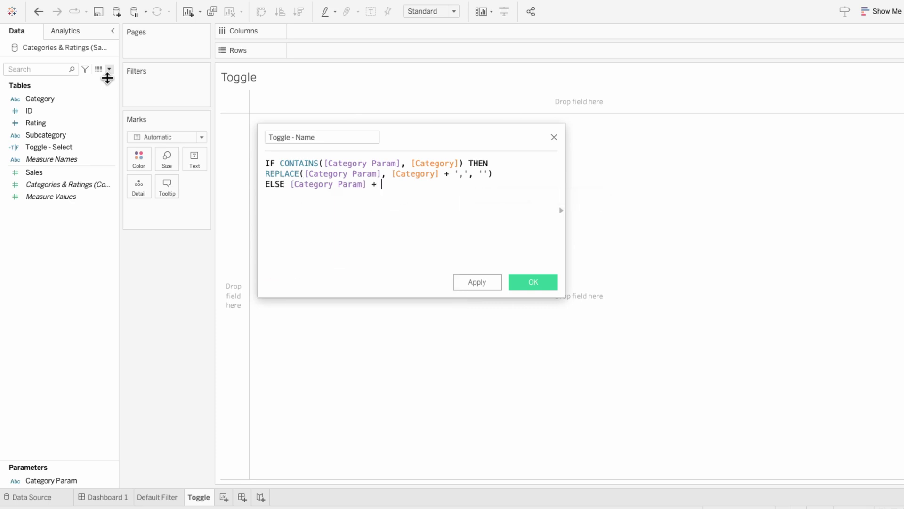
type("cat")
key("Return")
type("+ ',' END")
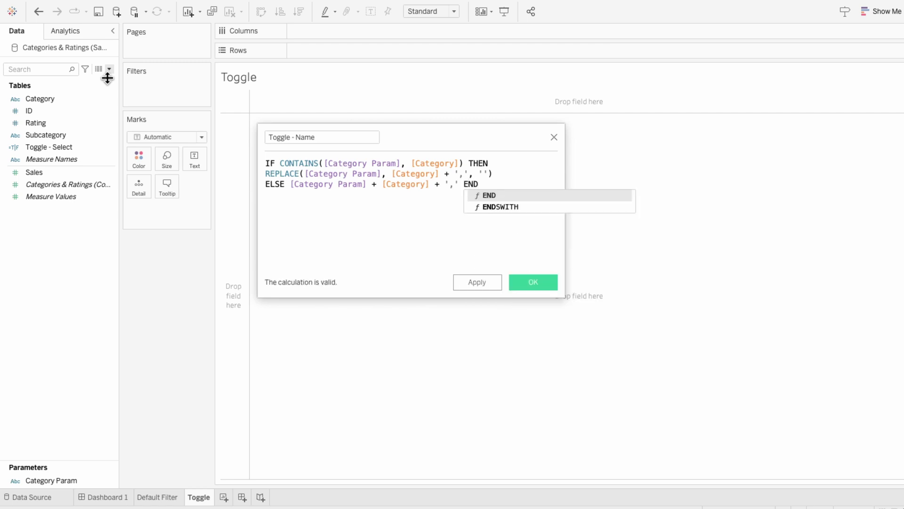
left_click(450, 242)
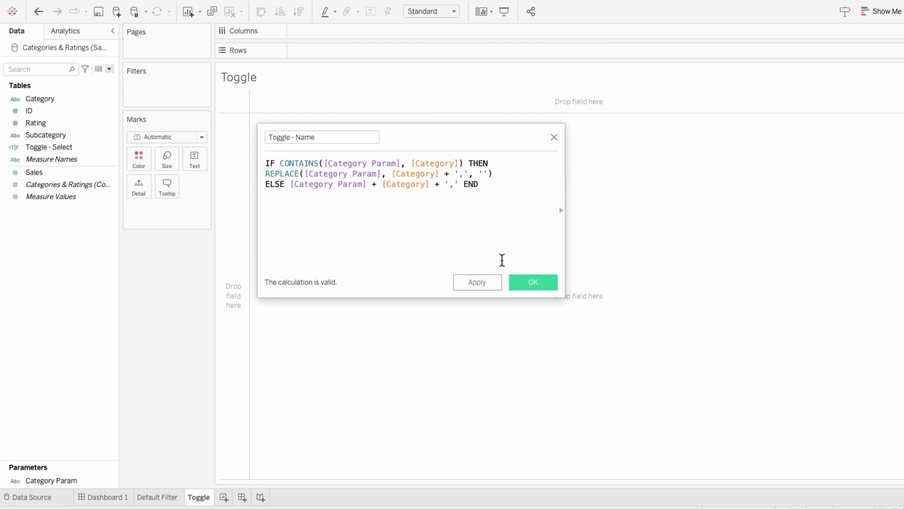
left_click(533, 281)
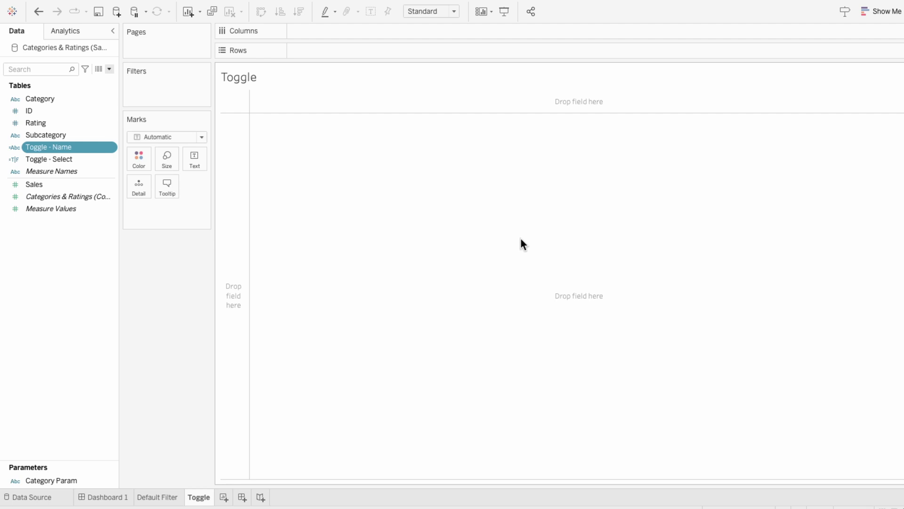
Add two inline 0 measures to Columns and put Category on Rows.
double_click(318, 29)
type("0")
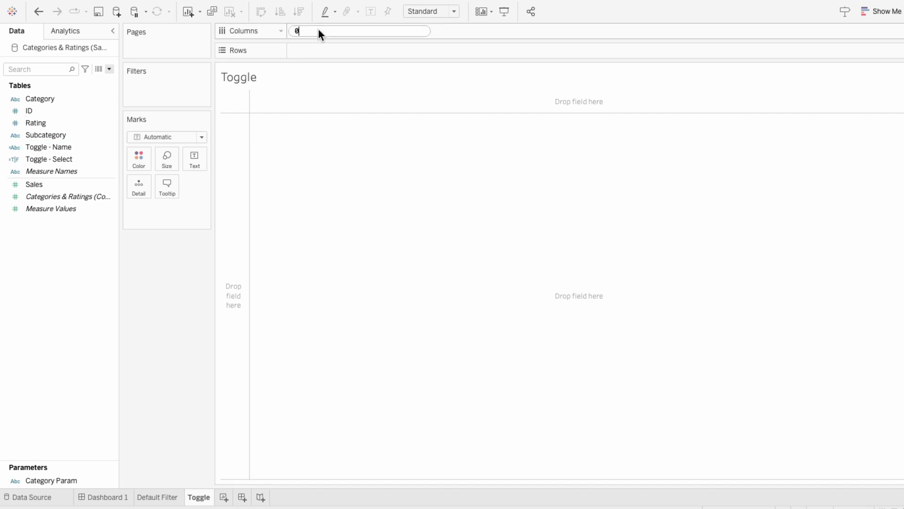
key("Return")
double_click(412, 29)
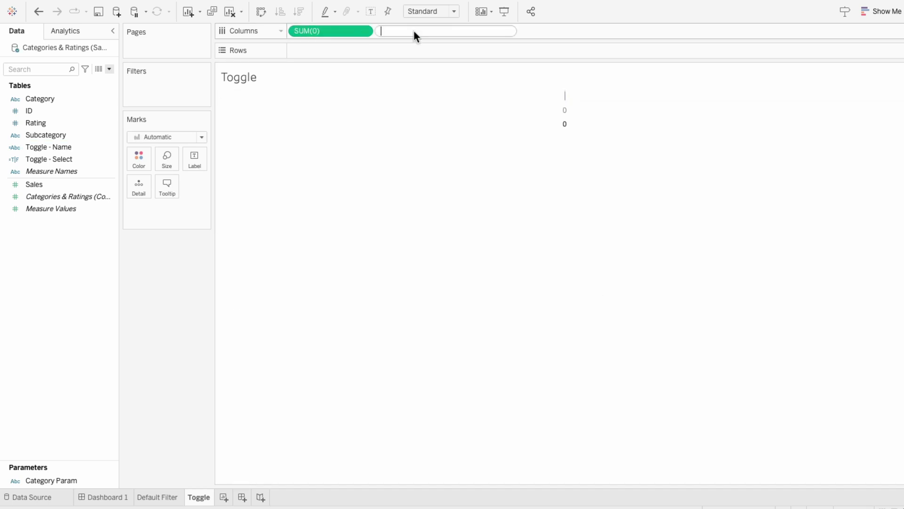
type("0")
key("Return")
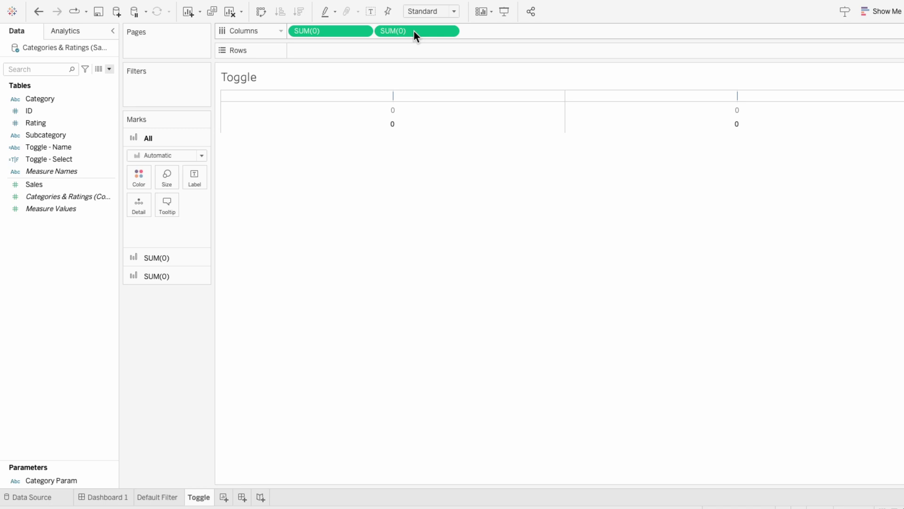
left_click(69, 97)
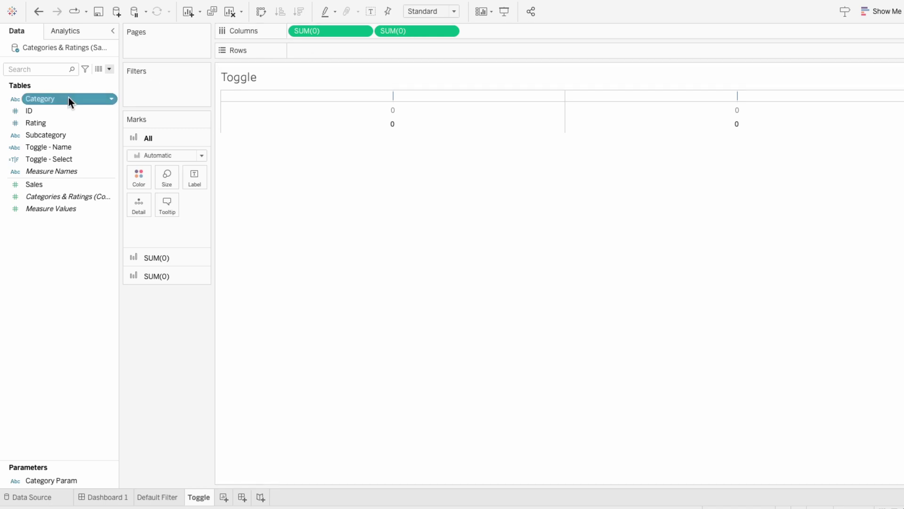
left_click_drag(69, 97, 314, 52)
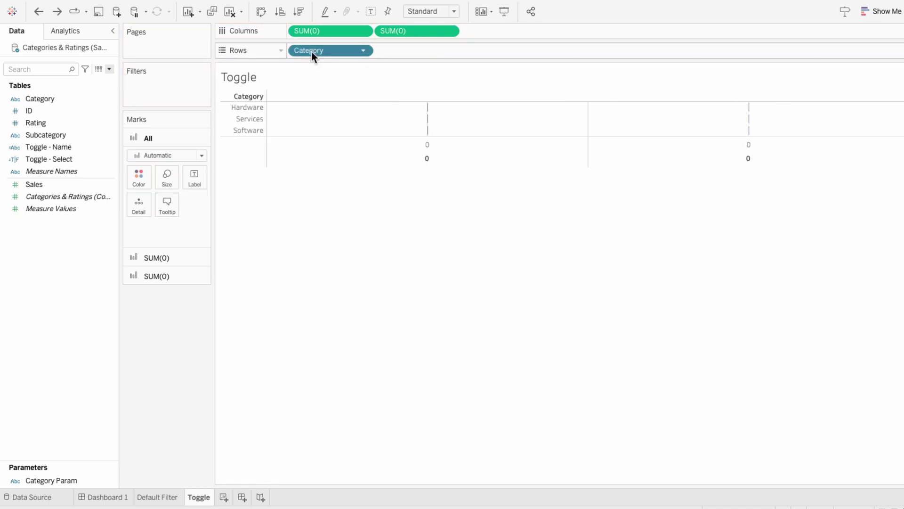
On the first SUM(0) card, add both toggle fields to Detail and drive Shape with Toggle - Select.
left_click(186, 251)
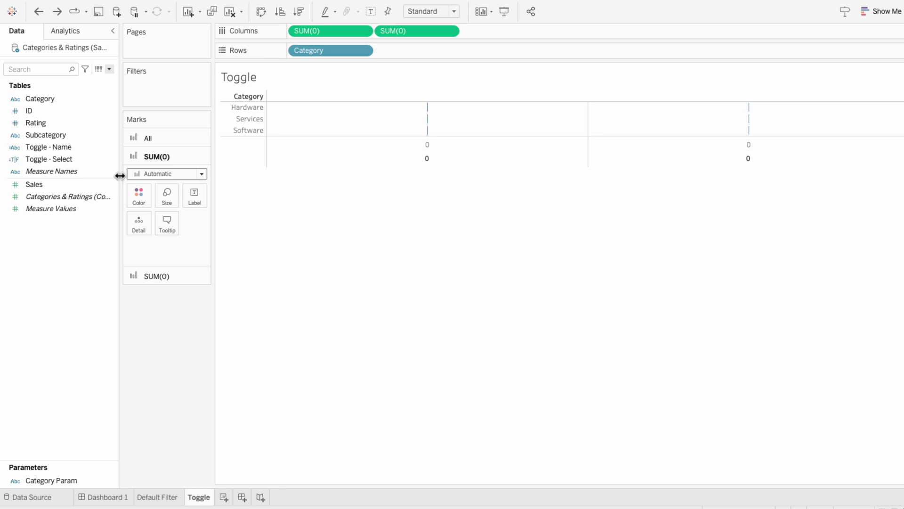
left_click(84, 149)
left_click(82, 160, "ctrl")
left_click_drag(82, 147, 165, 244)
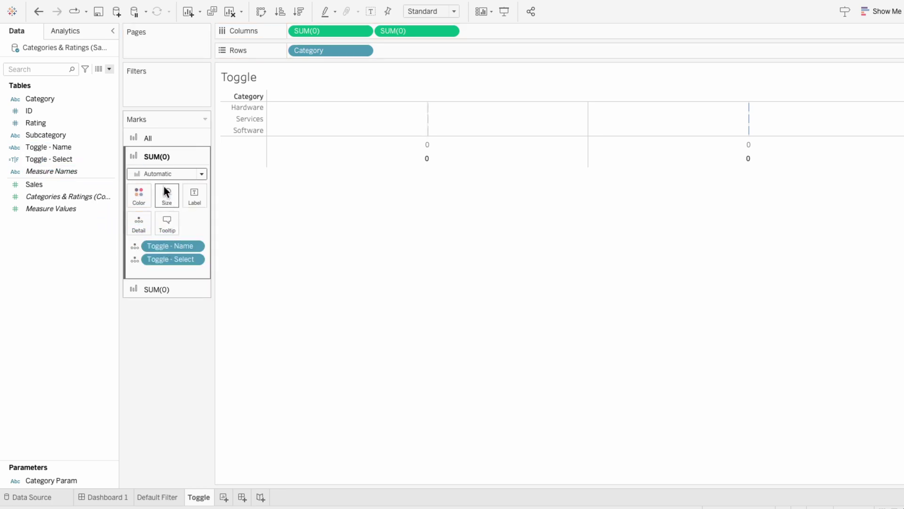
left_click(162, 173)
left_click(157, 265)
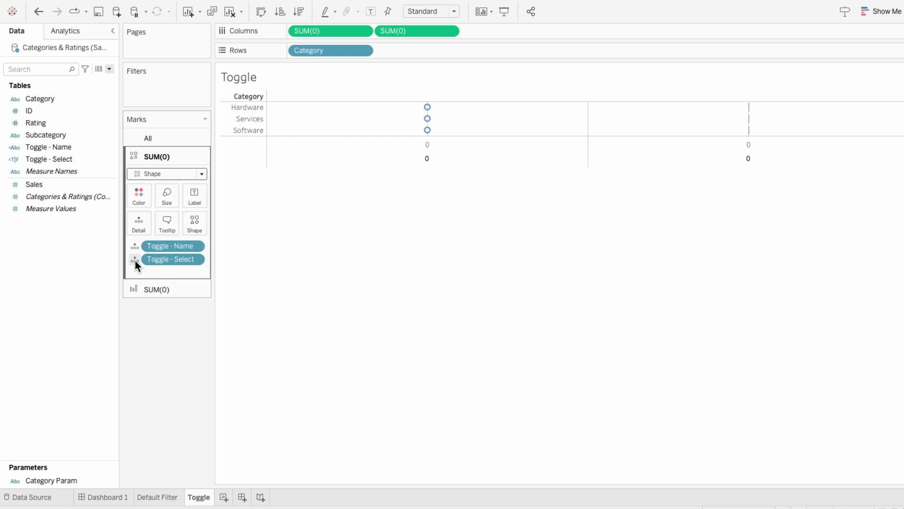
left_click(135, 259)
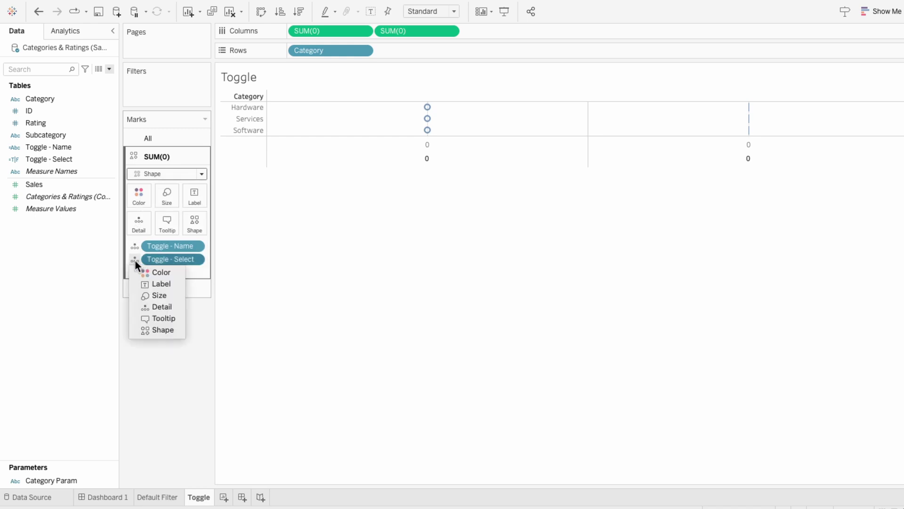
left_click(162, 329)
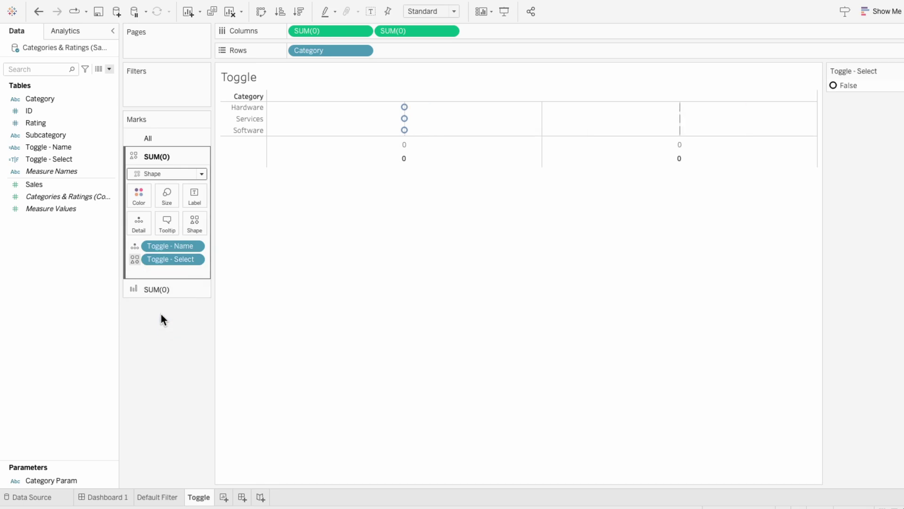
Add Toggle - Name and Category to the second SUM(0) marks card.
left_click(163, 289)
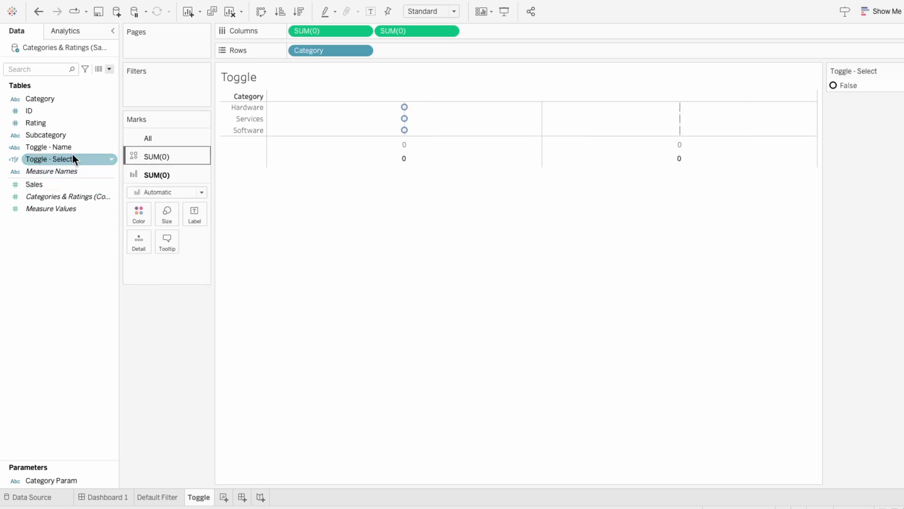
left_click_drag(70, 147, 152, 261)
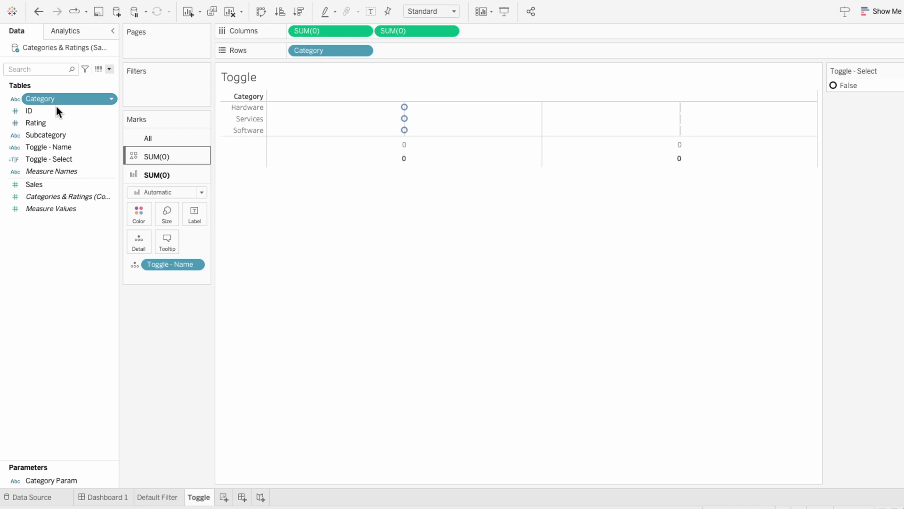
left_click_drag(55, 101, 141, 277)
left_click(134, 278)
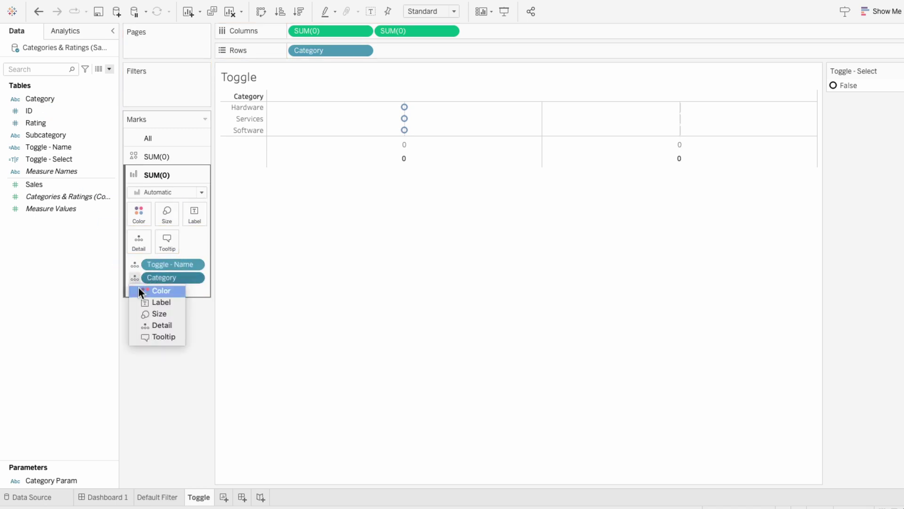
Label the second marks with Category at 0% opacity and no border, then make the measures dual axis.
left_click(143, 302)
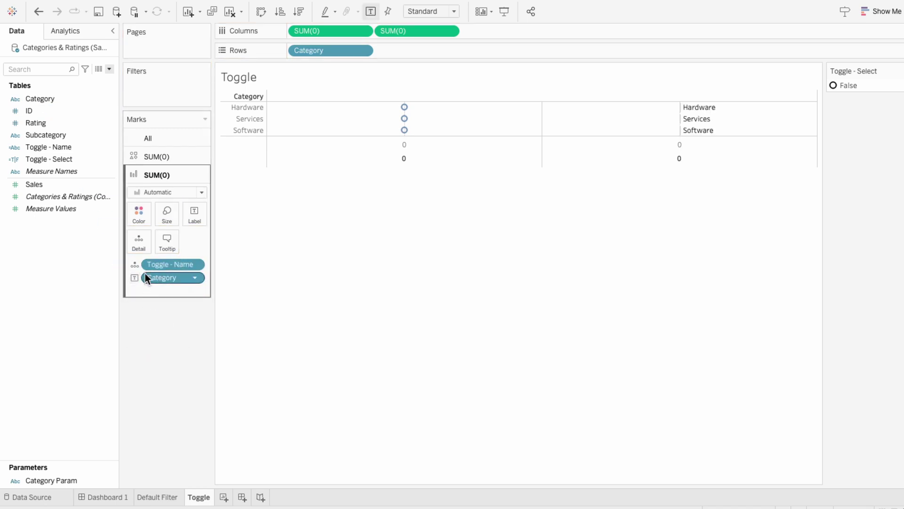
left_click(138, 215)
left_click_drag(159, 356, 146, 358)
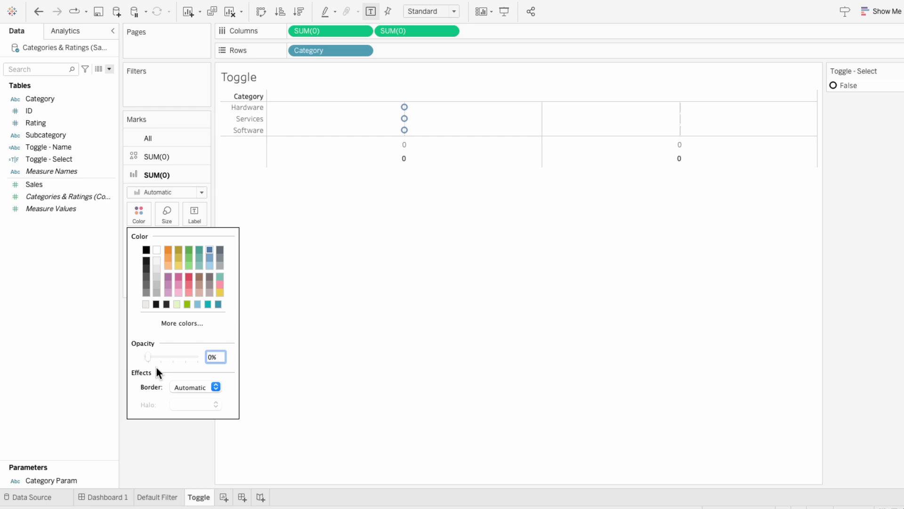
left_click(190, 387)
left_click(210, 278)
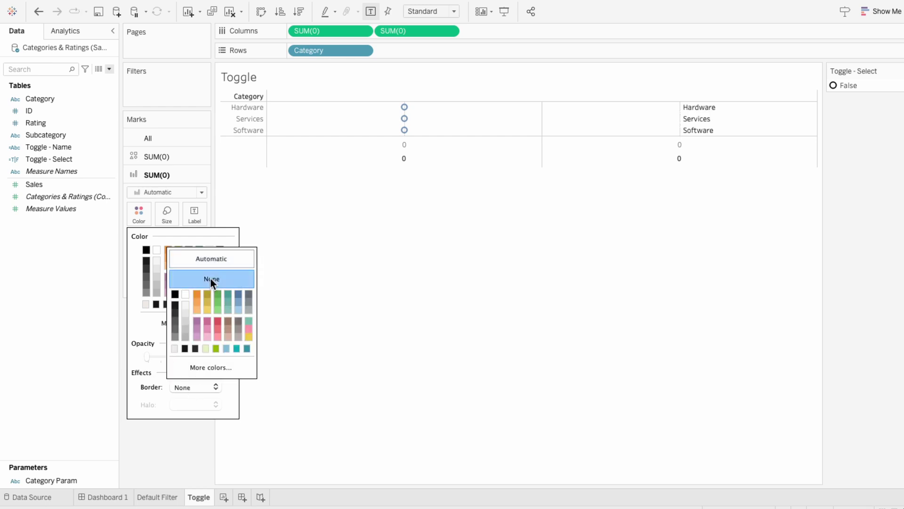
left_click(281, 284)
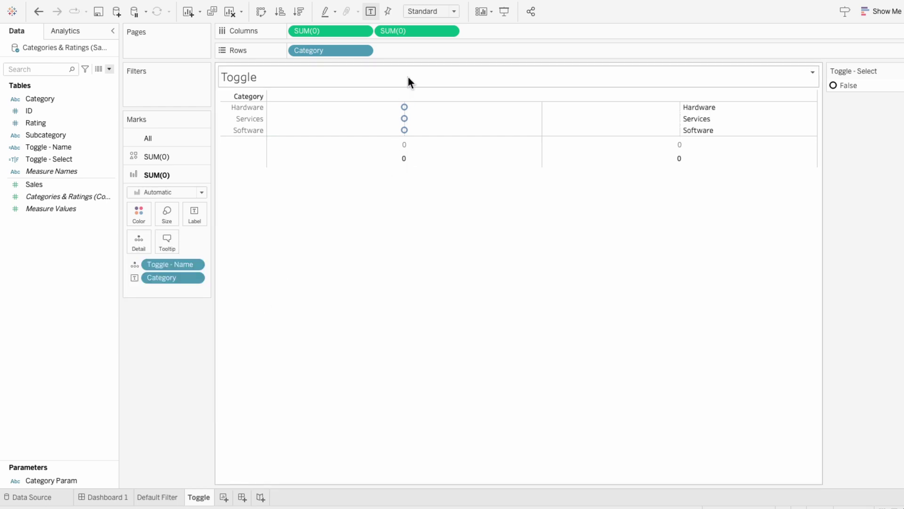
right_click(408, 33)
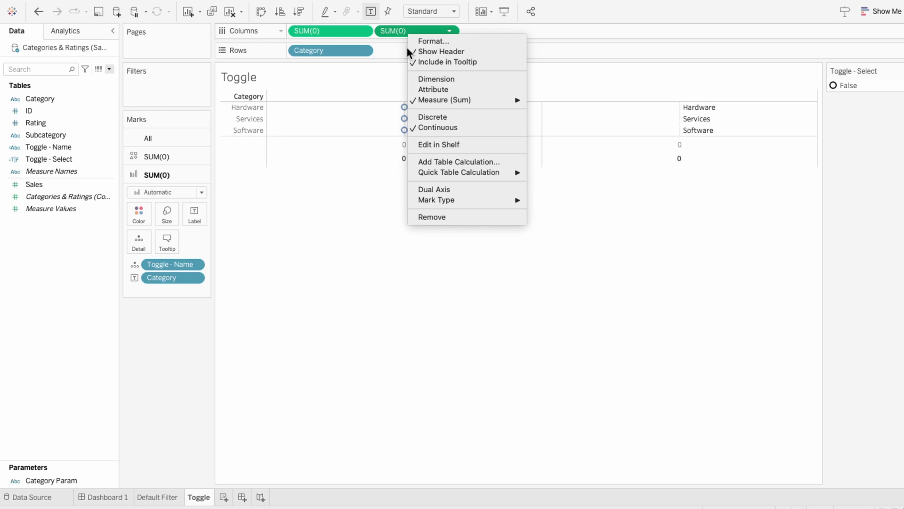
left_click(413, 187)
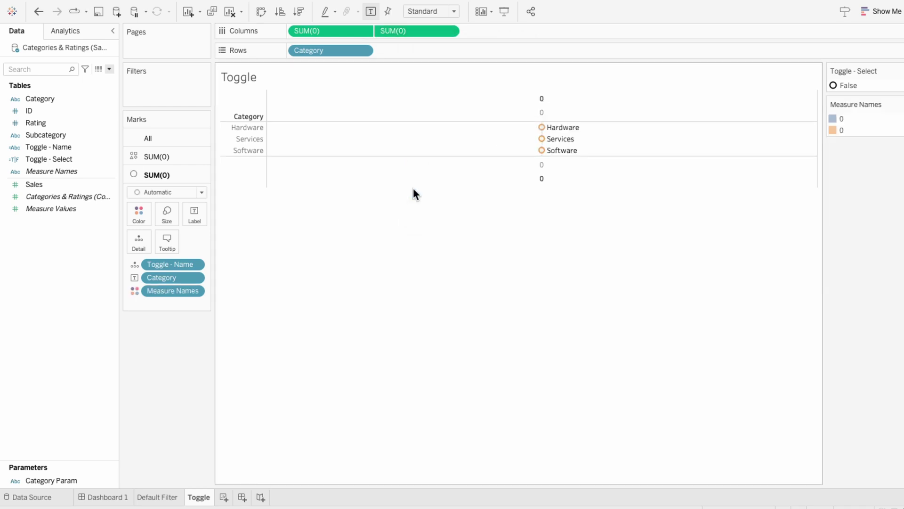
Fix the top axis range from -3 to 5.
right_click(409, 107)
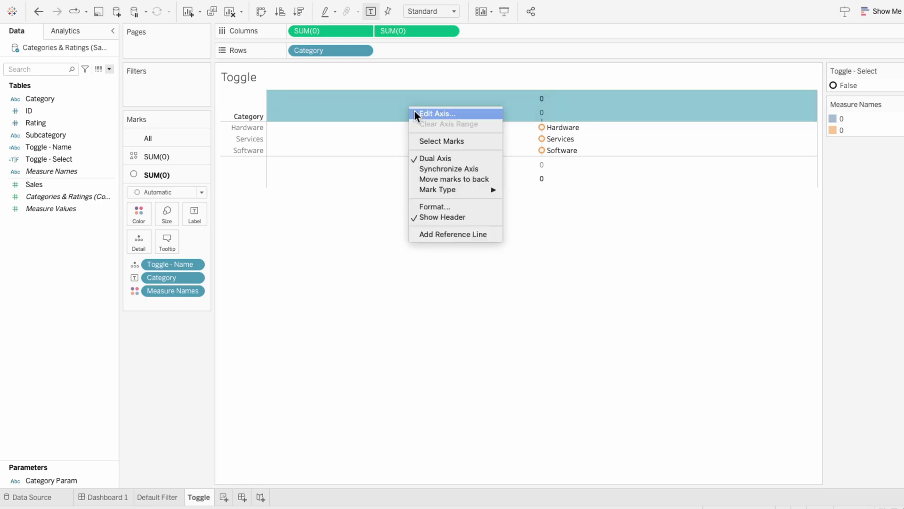
left_click(415, 112)
left_click(376, 193)
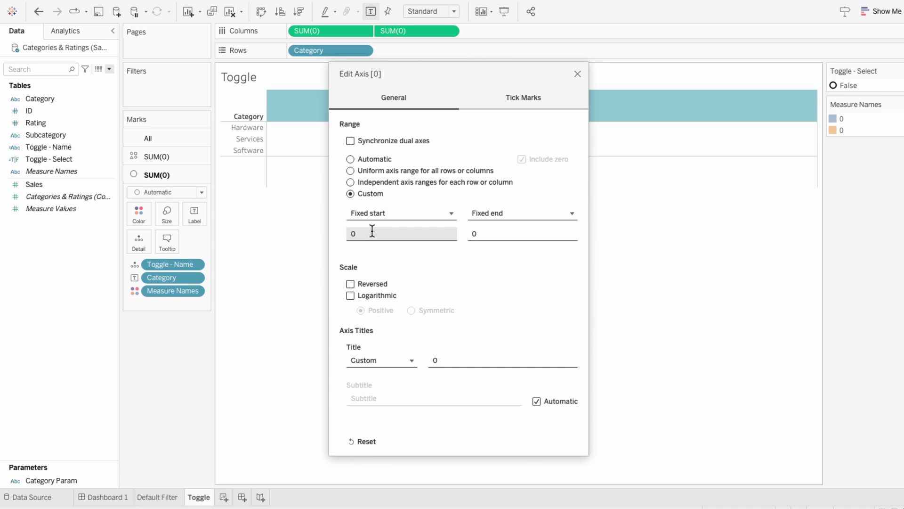
left_click(371, 230)
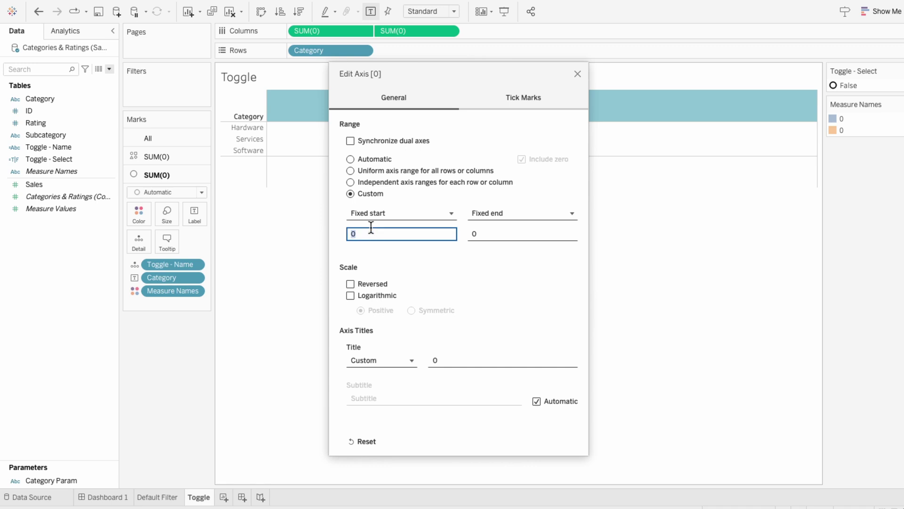
type("-3")
key("Tab")
key("Tab")
type("5")
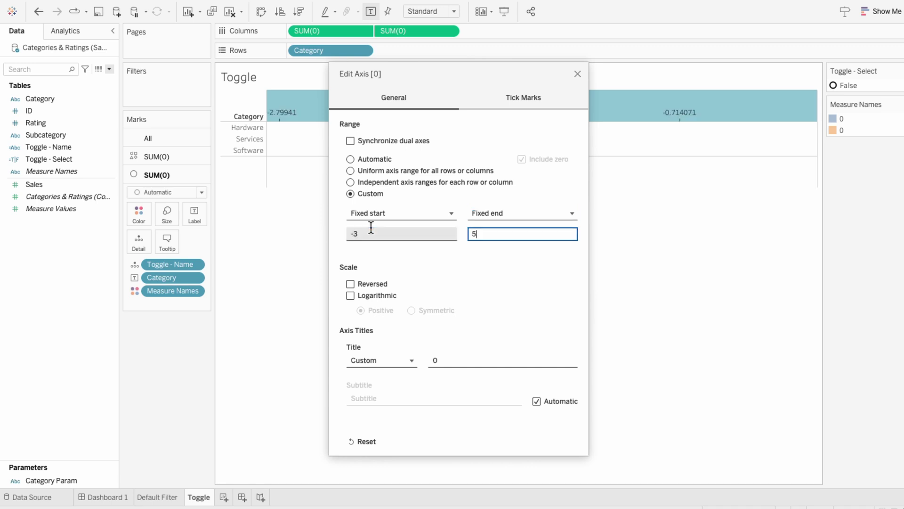
left_click(577, 75)
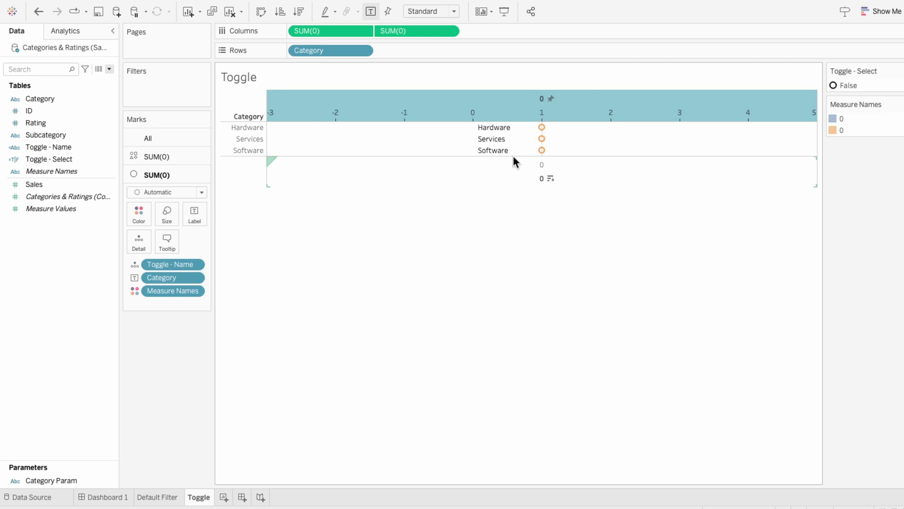
Fix the bottom axis range from -1 to 5.
right_click(512, 163)
left_click(515, 167)
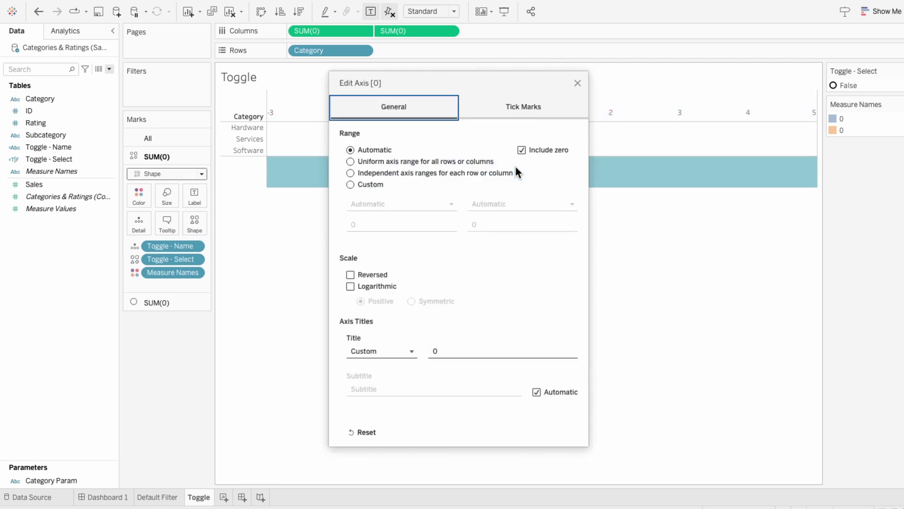
left_click(376, 185)
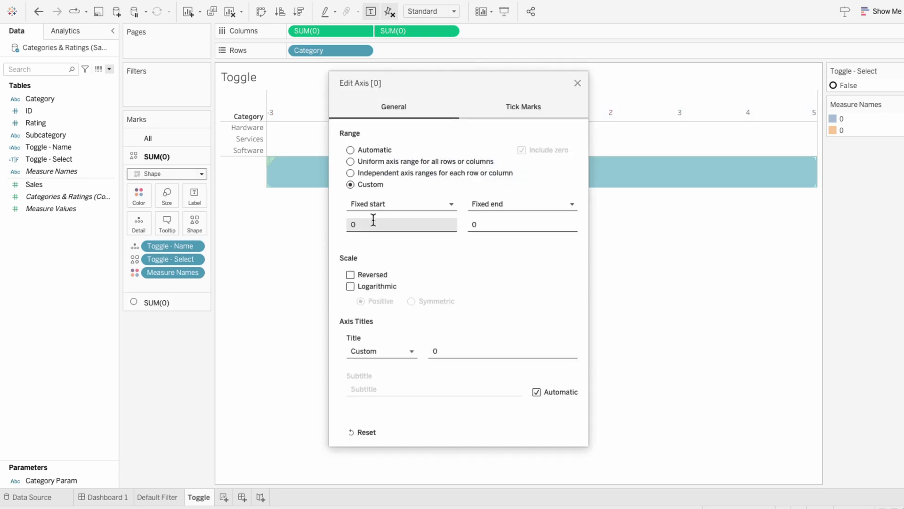
double_click(373, 222)
key("Tab")
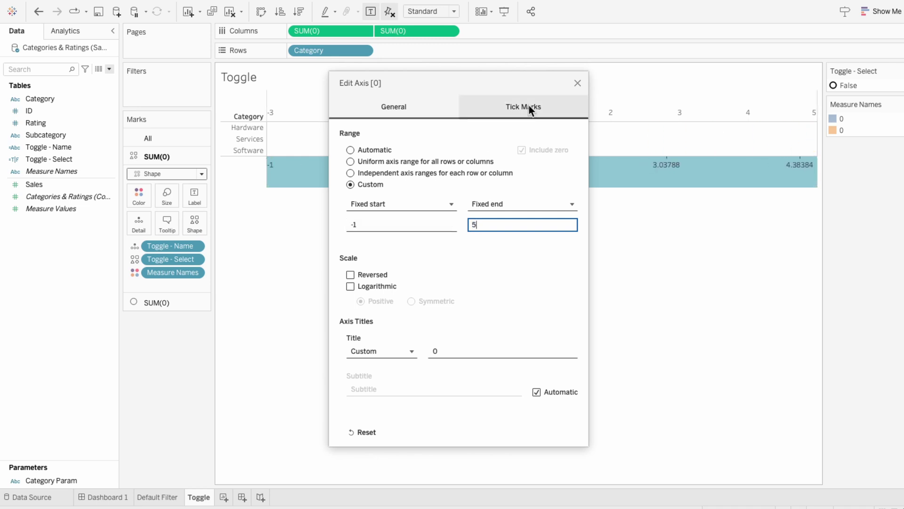
left_click(578, 83)
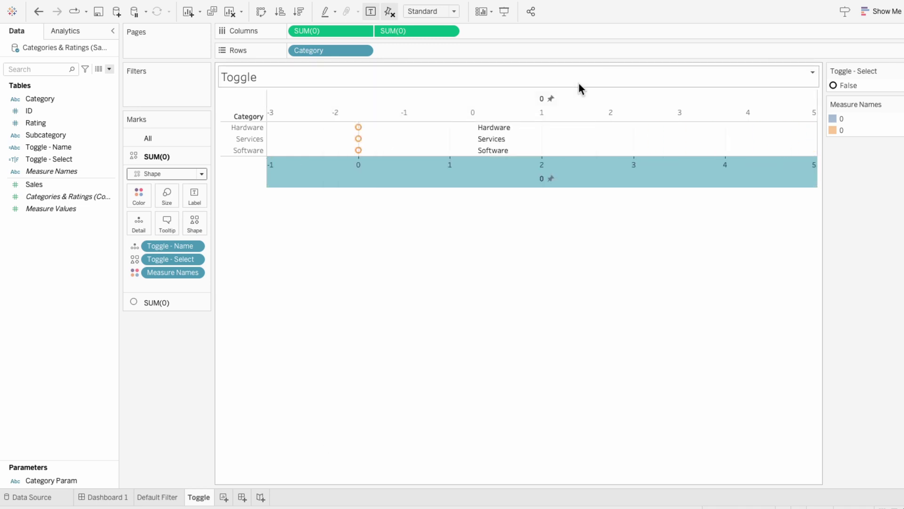
Hide the Category headers and both axes, and remove Measure Names colouring from all marks.
right_click(353, 50)
left_click(372, 132)
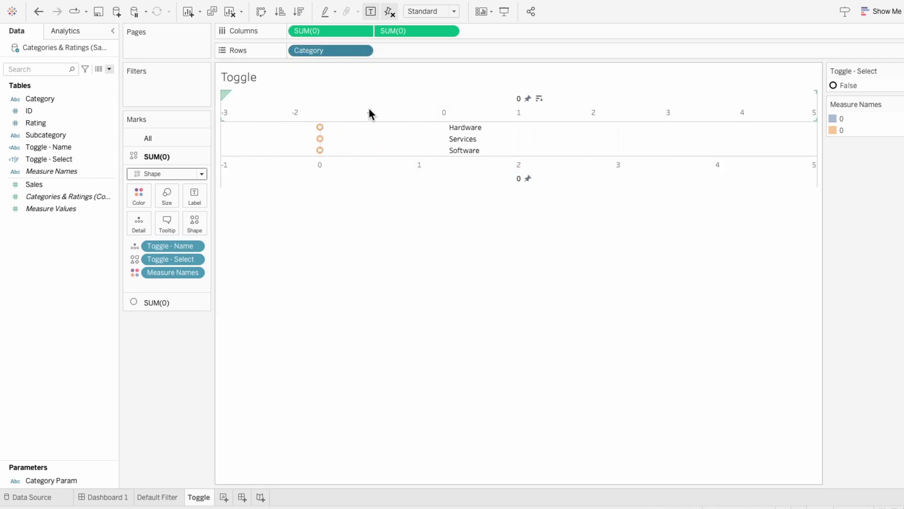
right_click(369, 111)
left_click(387, 219)
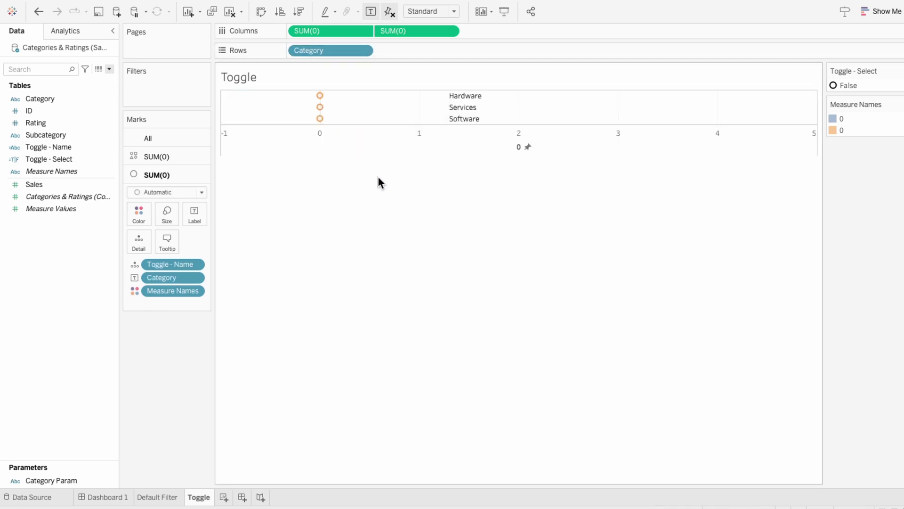
left_click(369, 139)
right_click(369, 138)
left_click(386, 233)
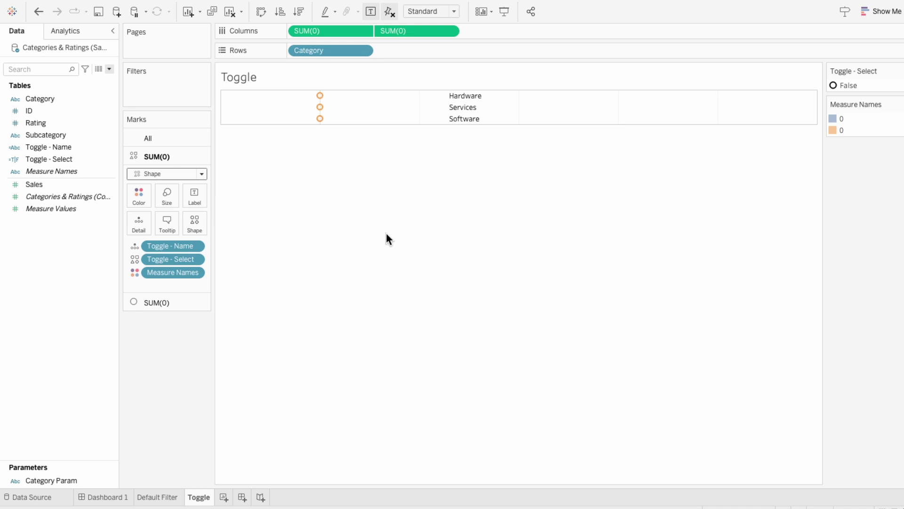
left_click(171, 137)
left_click(173, 240)
key("Delete")
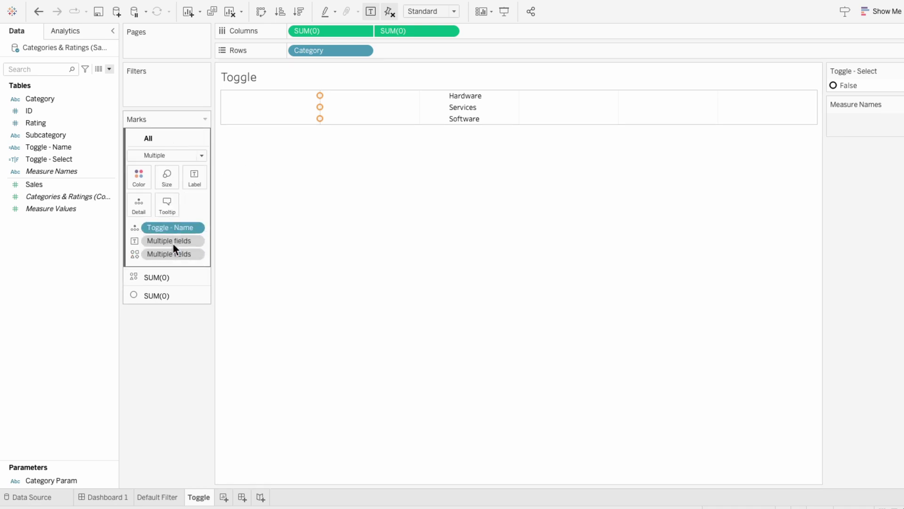
Set the sheet's row and column dividers to None in Format Borders.
right_click(356, 115)
left_click(366, 163)
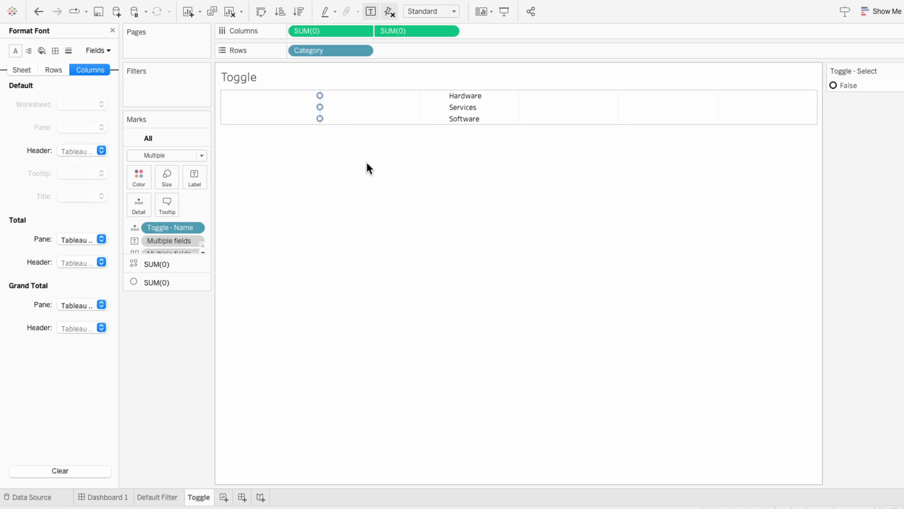
left_click(54, 50)
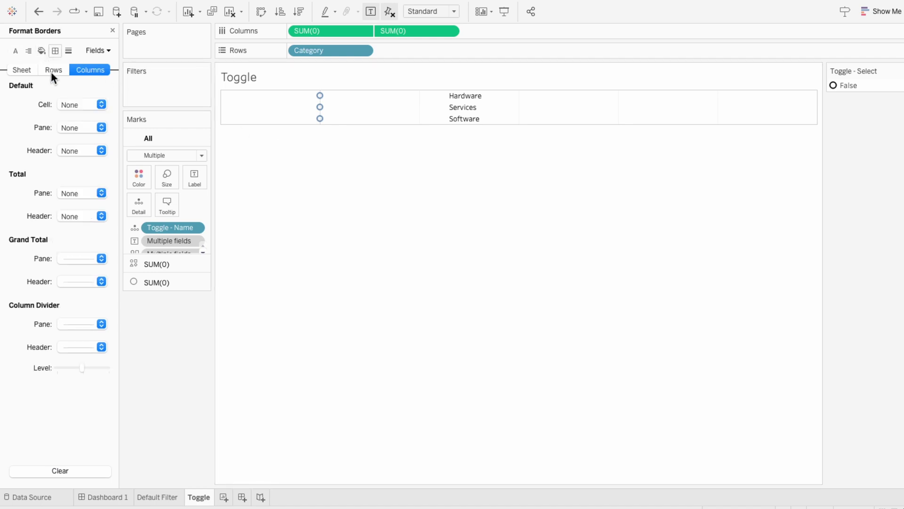
left_click(21, 69)
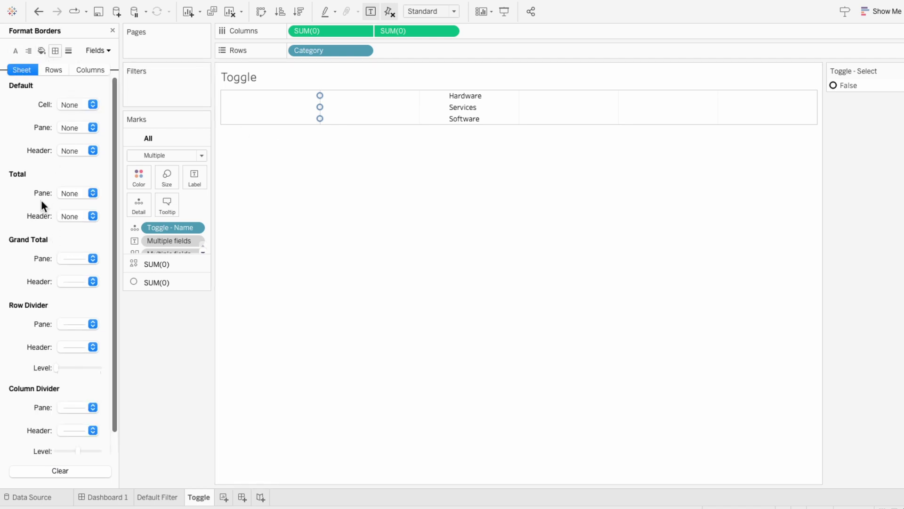
left_click(64, 325)
left_click(69, 343)
left_click(78, 411)
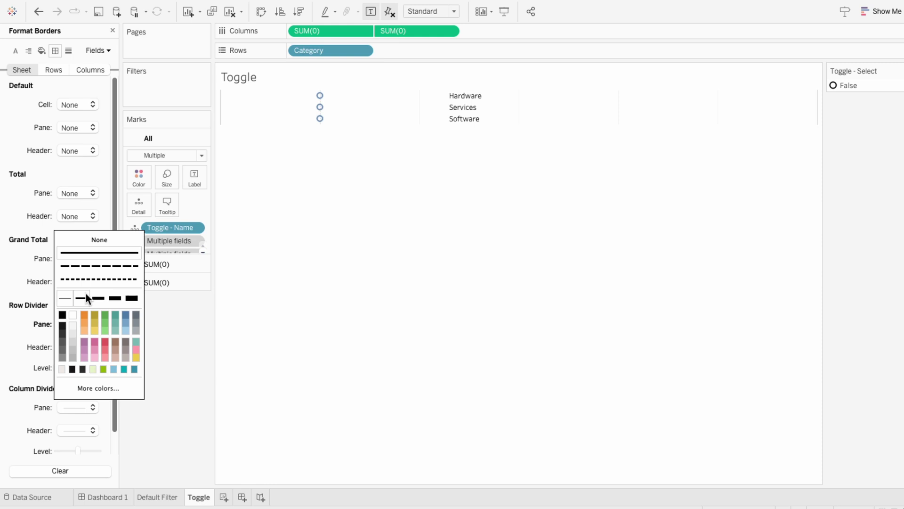
left_click(91, 238)
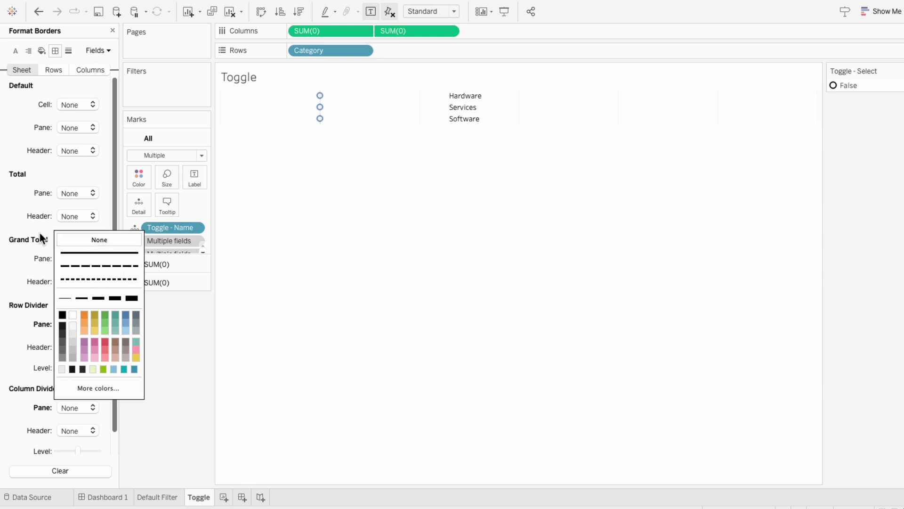
Remove the zero lines and column grid lines in Format Lines.
left_click(69, 50)
left_click(70, 124)
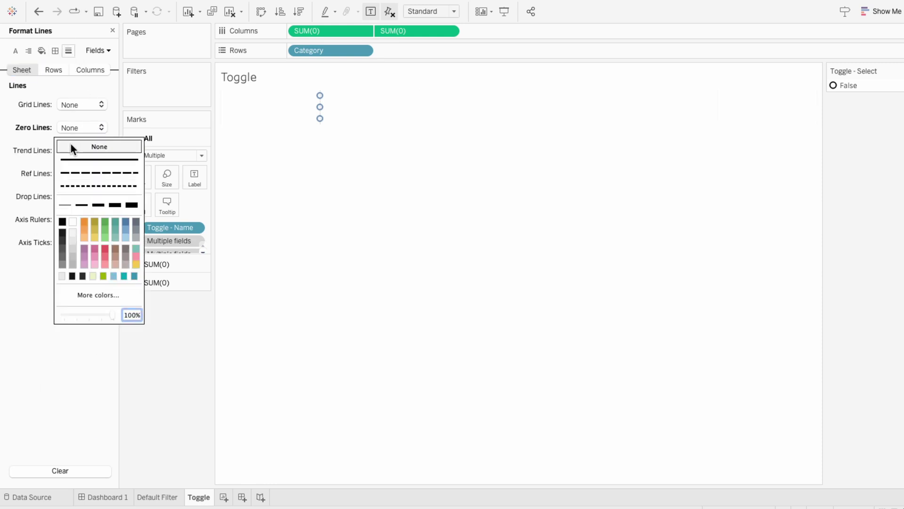
left_click(71, 143)
left_click(88, 71)
left_click(81, 105)
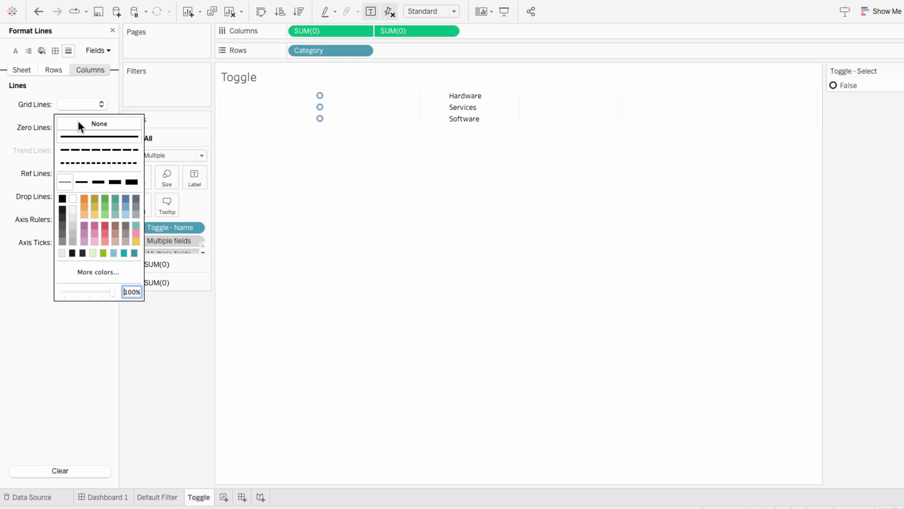
left_click(113, 30)
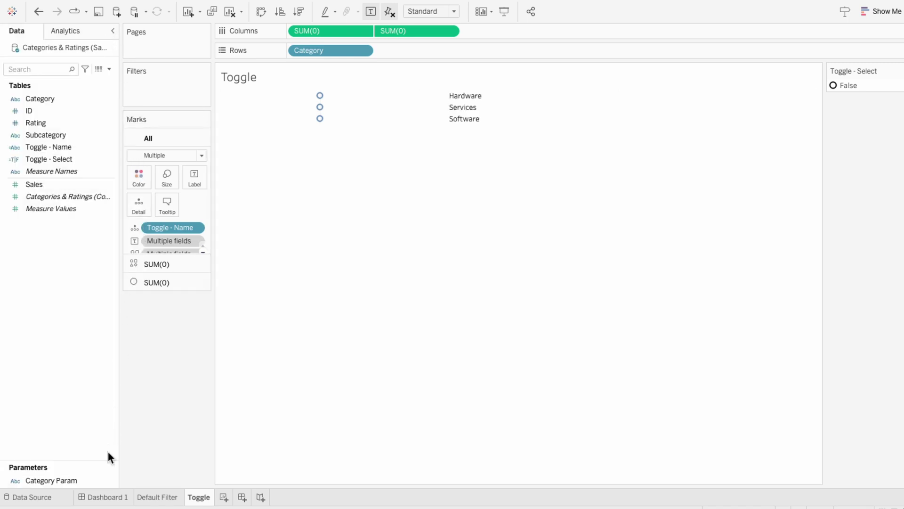
Float the Toggle sheet into Dashboard 1's Toggle box, hide its title, resize it, and fit Entire View.
left_click(107, 497)
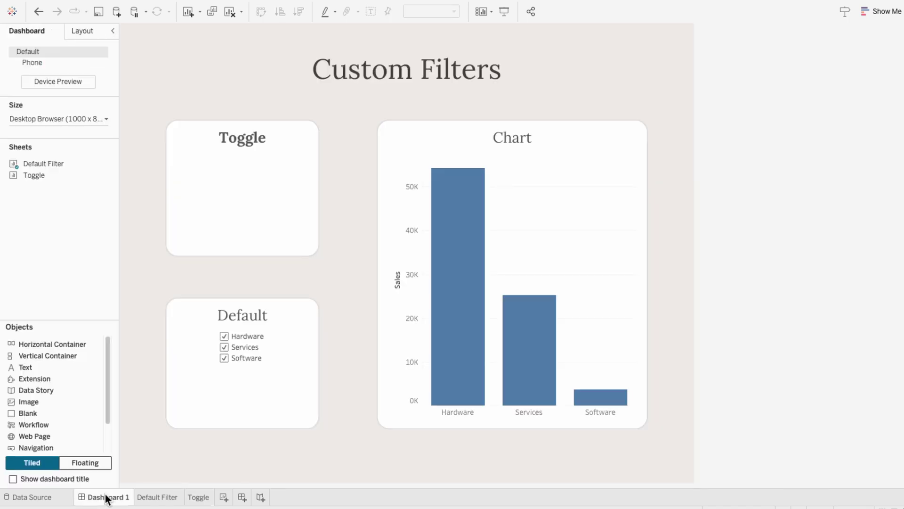
left_click(95, 464)
left_click_drag(34, 175, 171, 147)
right_click(191, 158)
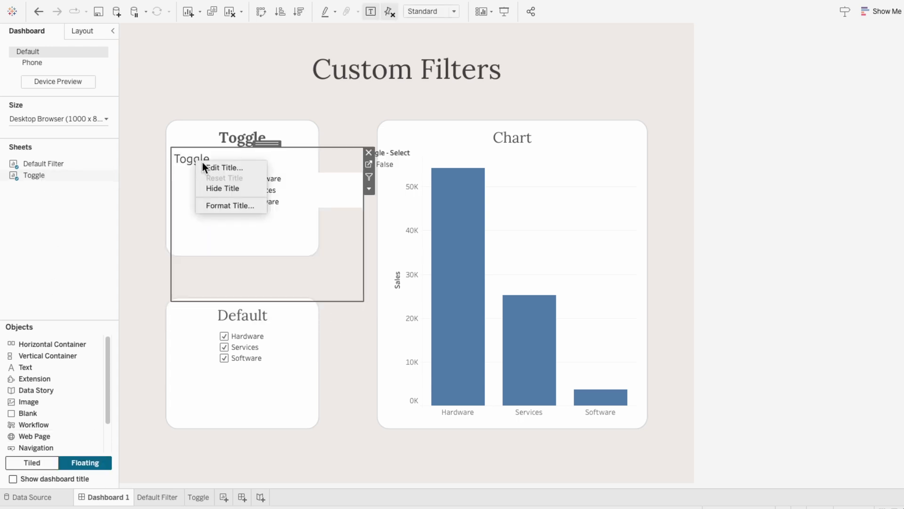
left_click(220, 185)
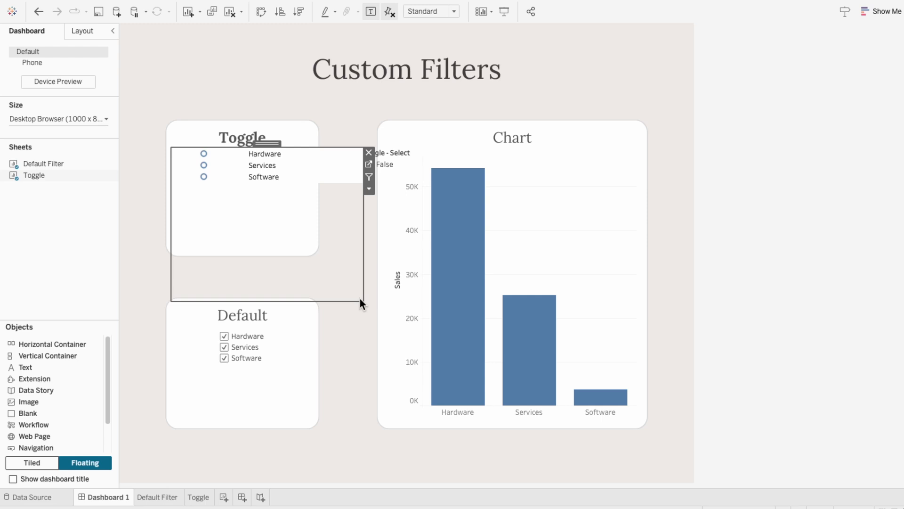
left_click_drag(360, 298, 298, 239)
left_click_drag(238, 143, 244, 147)
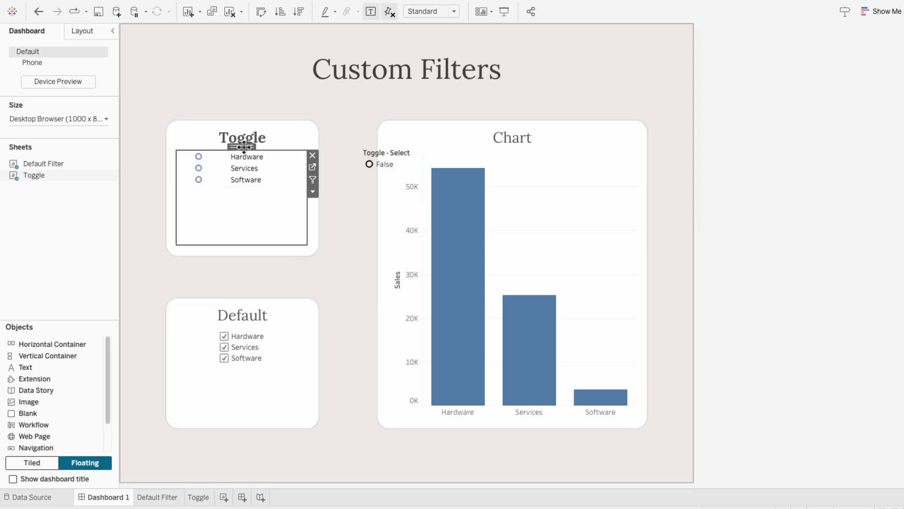
left_click(424, 12)
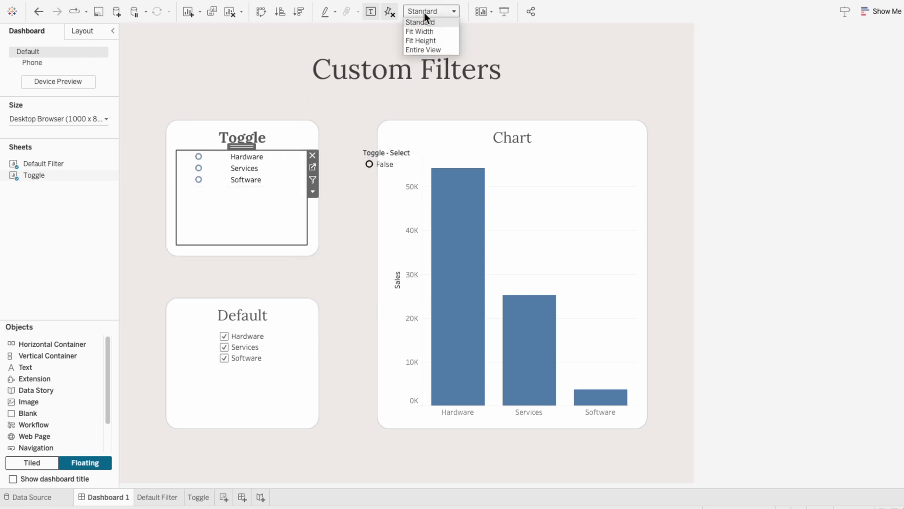
left_click(423, 50)
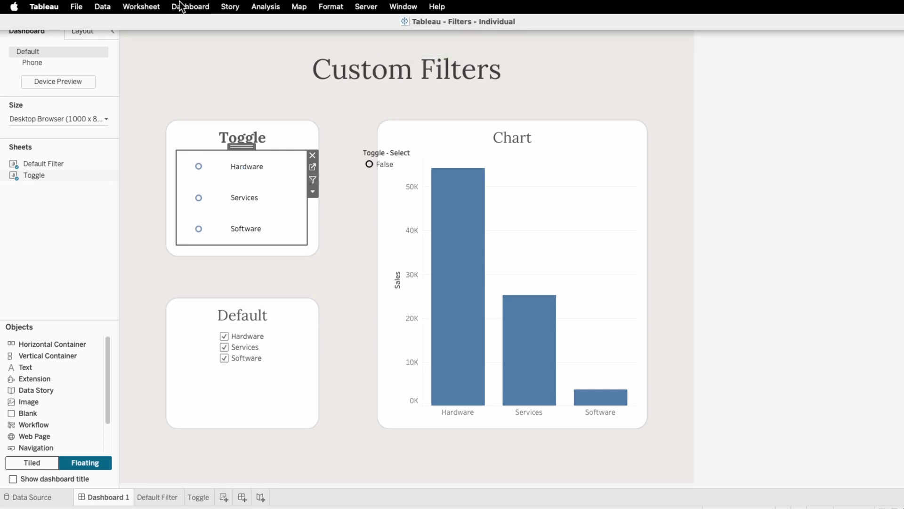
Add a Change Parameter action Toggle Param: source Toggle sheet, target Category Param, field Toggle - Name.
left_click(180, 6)
left_click(179, 173)
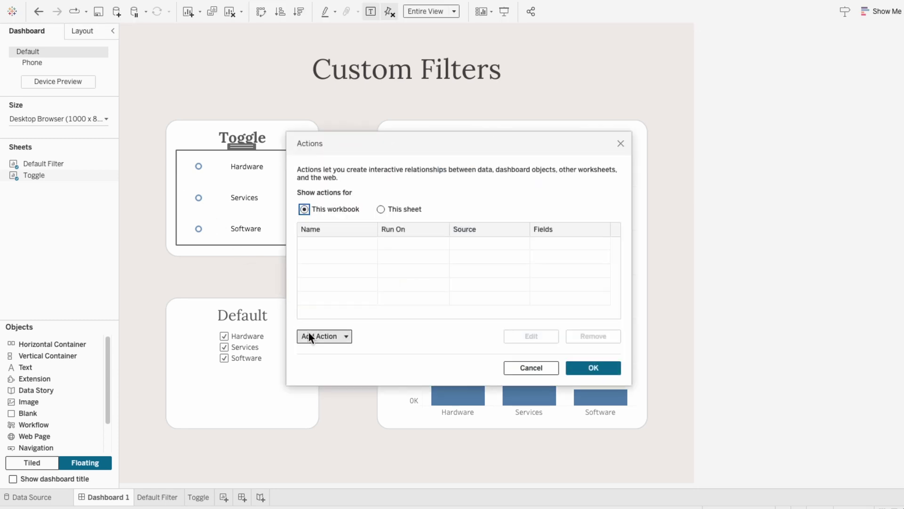
left_click(310, 335)
left_click(319, 306)
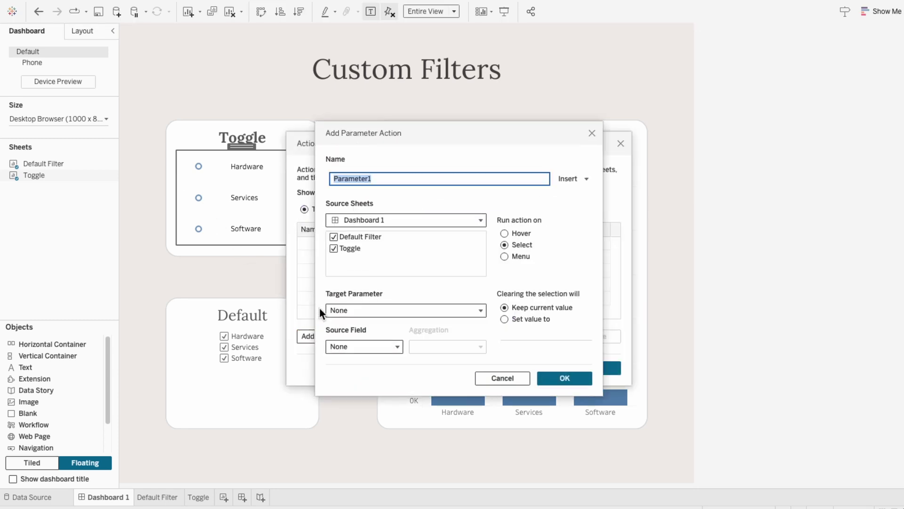
type("Toggle Param")
left_click(333, 237)
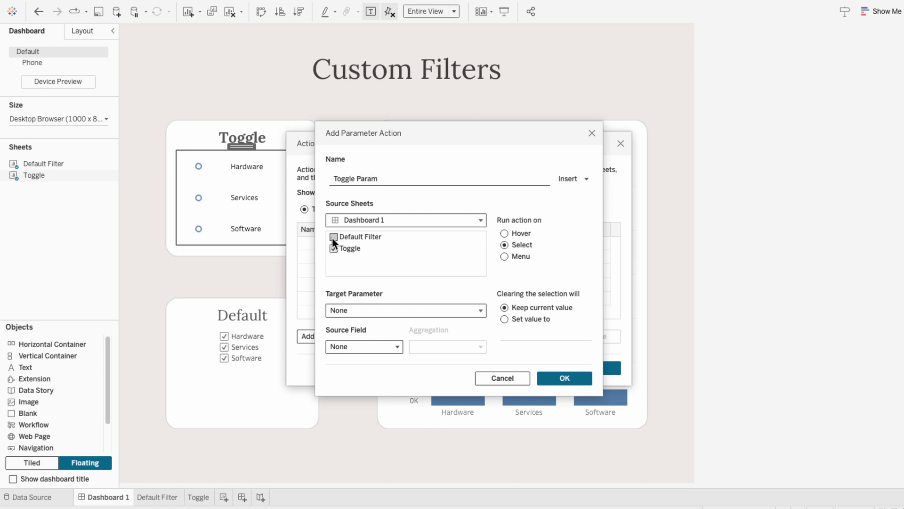
left_click(340, 304)
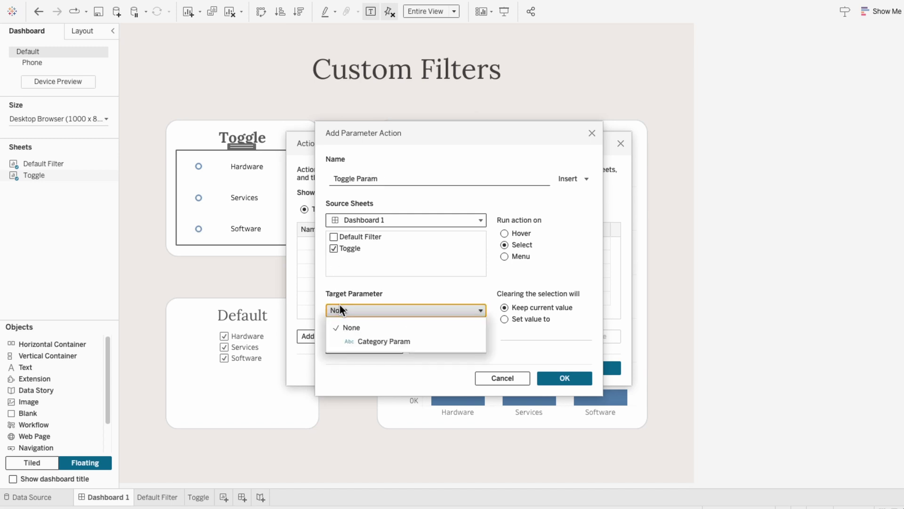
left_click(360, 341)
left_click(358, 345)
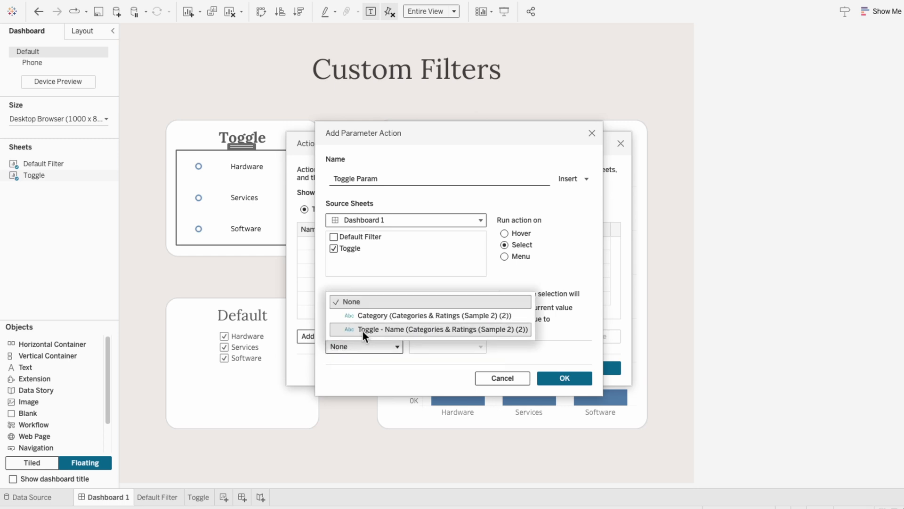
left_click(363, 328)
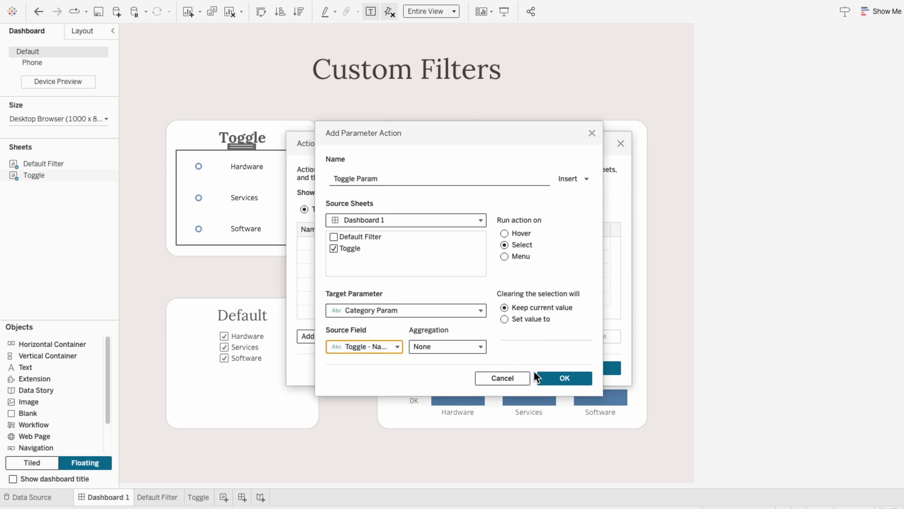
left_click(560, 378)
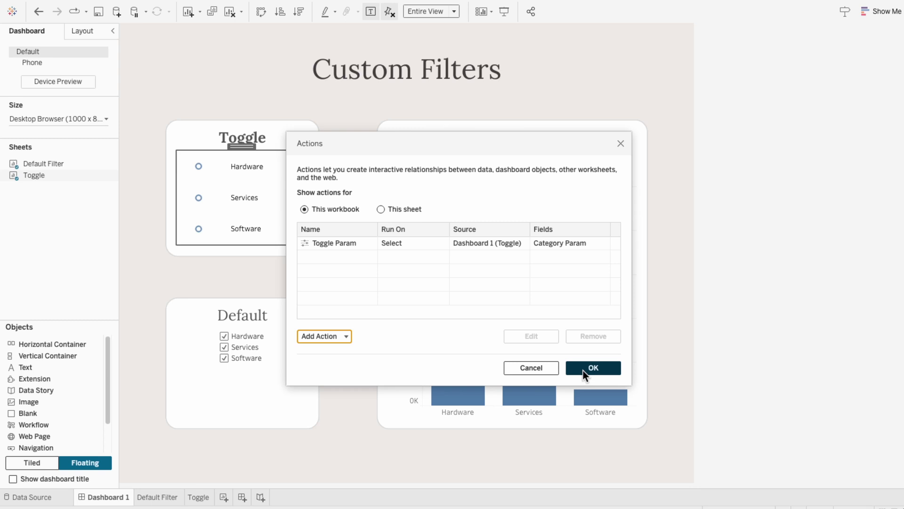
left_click(583, 369)
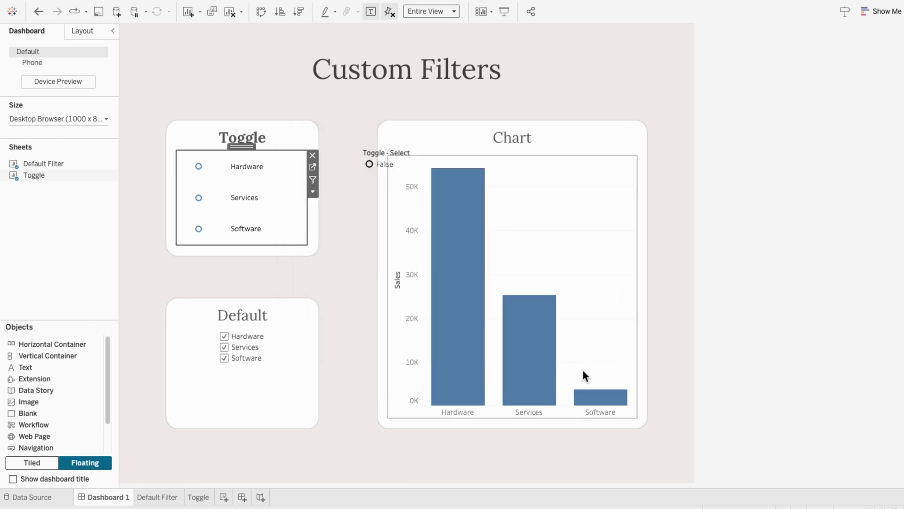
Test by selecting Software, then enlarge the Toggle - Select legend and move it beneath the title.
left_click(198, 230)
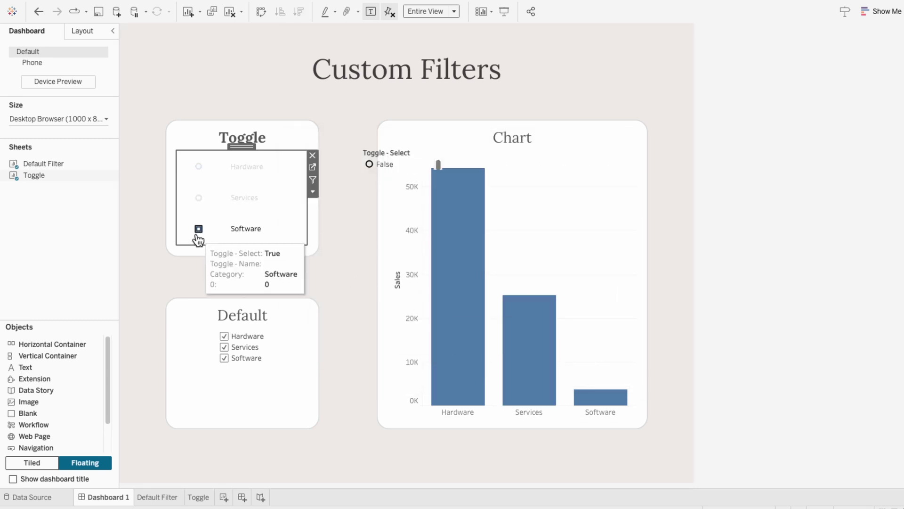
left_click(374, 165)
left_click_drag(374, 169, 374, 189)
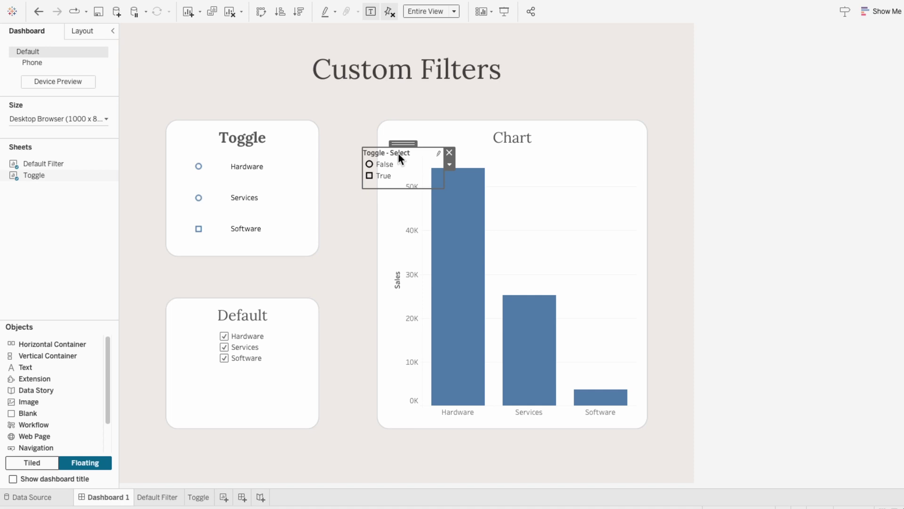
left_click_drag(404, 145, 359, 84)
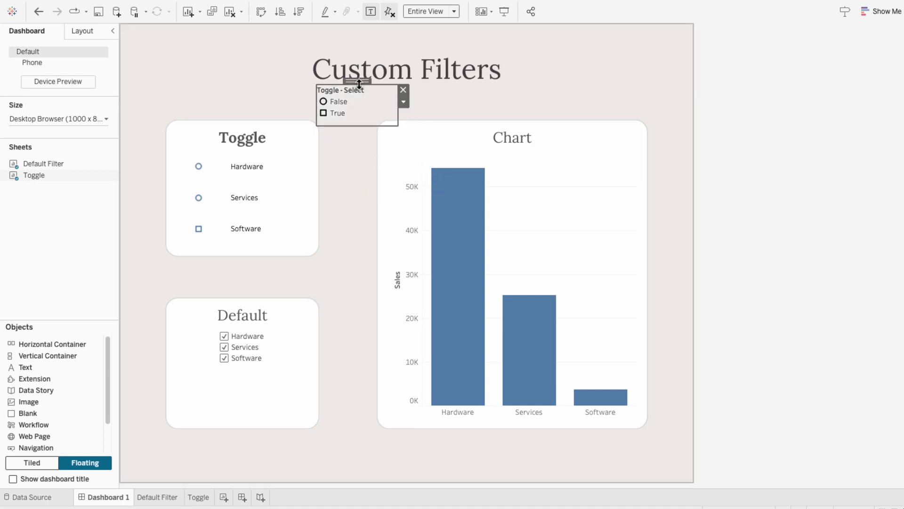
Assign Filter Images shapes to Toggle - Select: grey toggle for False, green toggle for True.
left_click(405, 103)
left_click(408, 112)
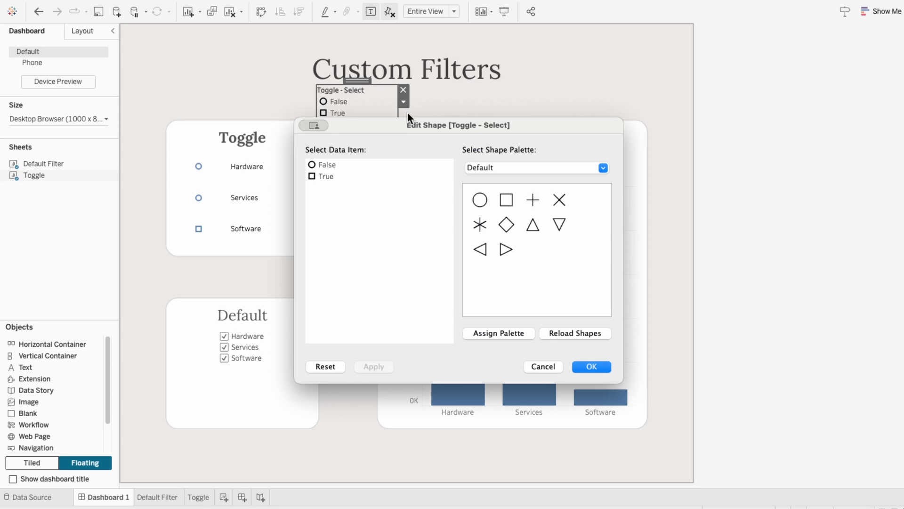
left_click(507, 170)
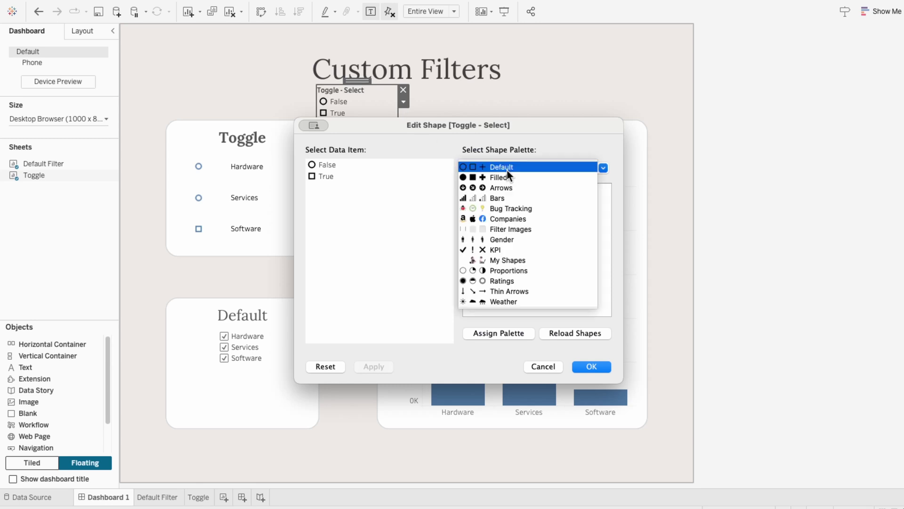
left_click(514, 228)
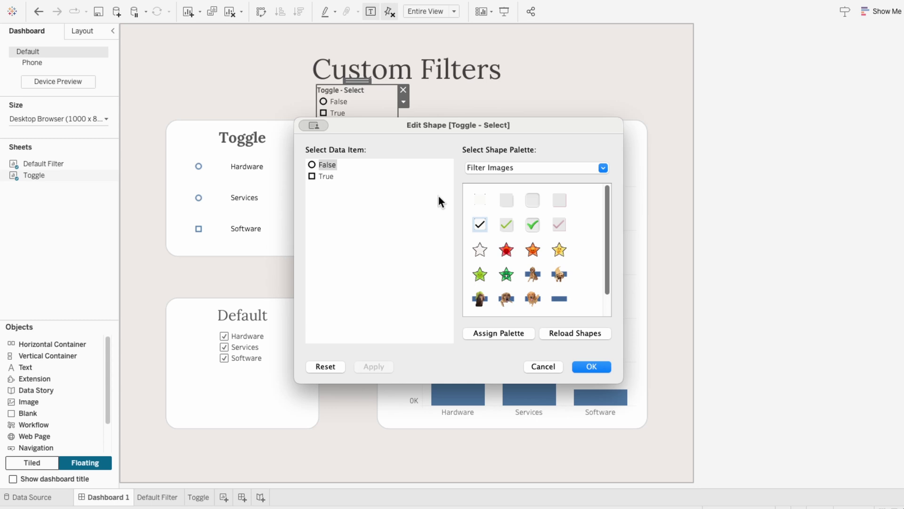
scroll(491, 302, "down", 1)
left_click(485, 301)
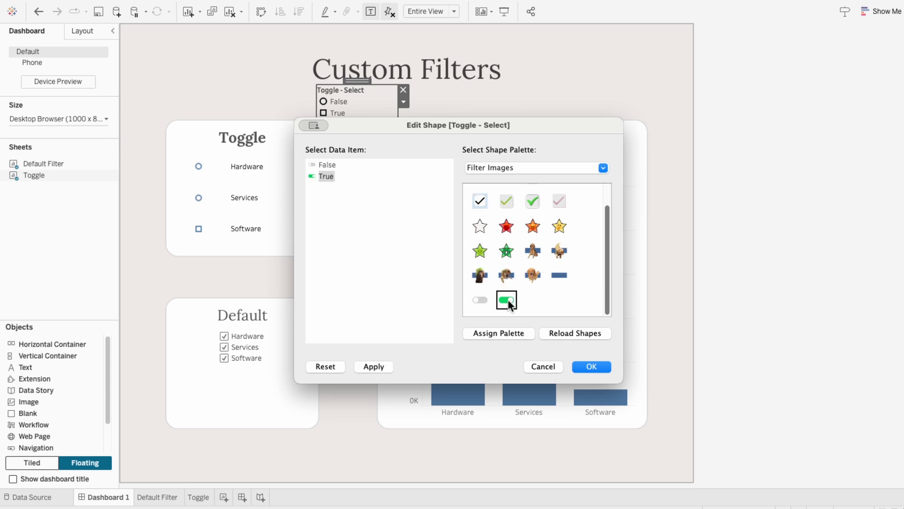
left_click(592, 367)
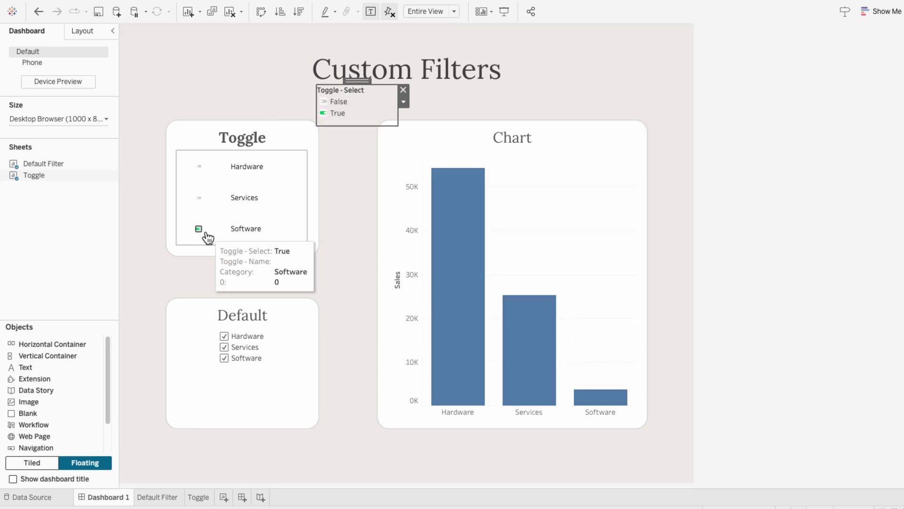
On the Toggle worksheet, enlarge the toggle marks with the size slider.
left_click(198, 497)
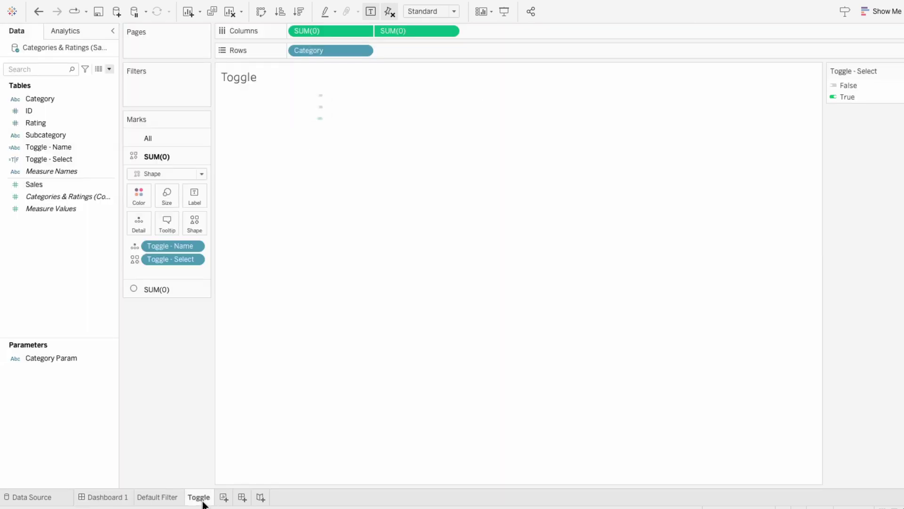
left_click(167, 199)
left_click_drag(169, 225, 204, 225)
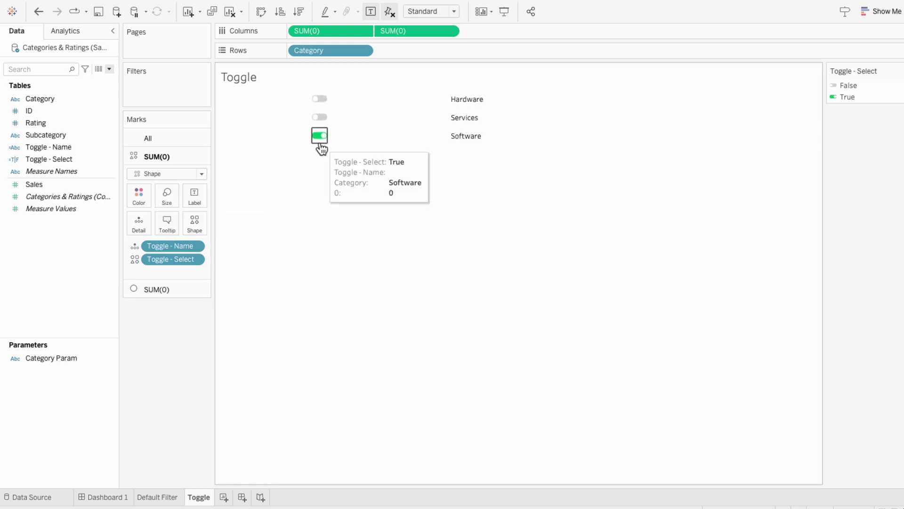
left_click(163, 197)
left_click(209, 224)
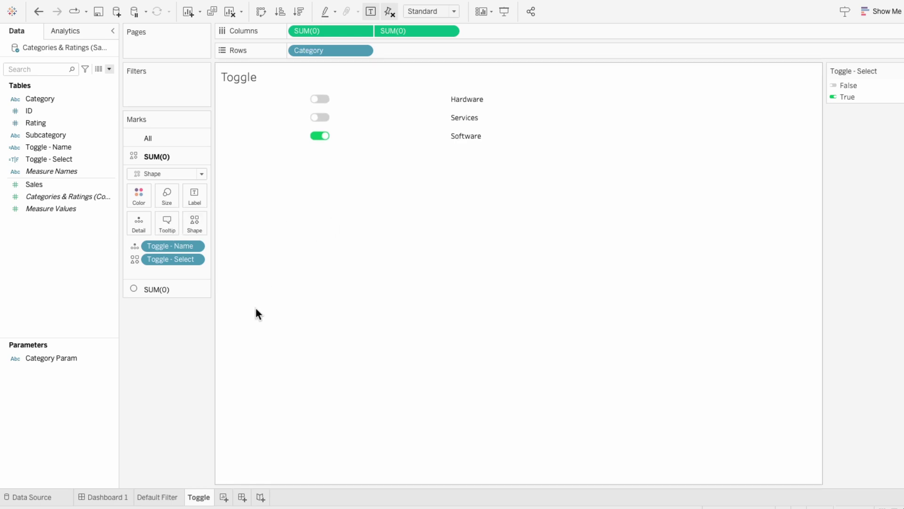
Switch the Software toggle off on Dashboard 1, then return to the Toggle sheet.
left_click(118, 497)
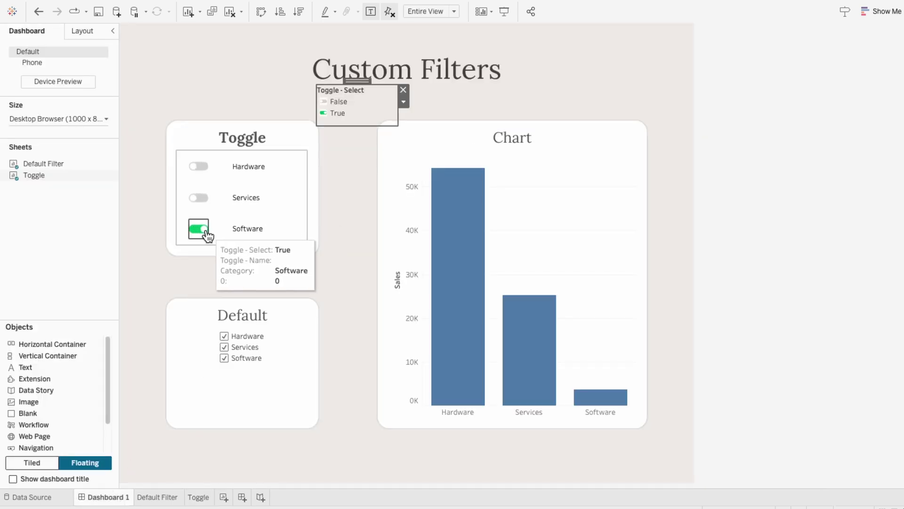
left_click(207, 232)
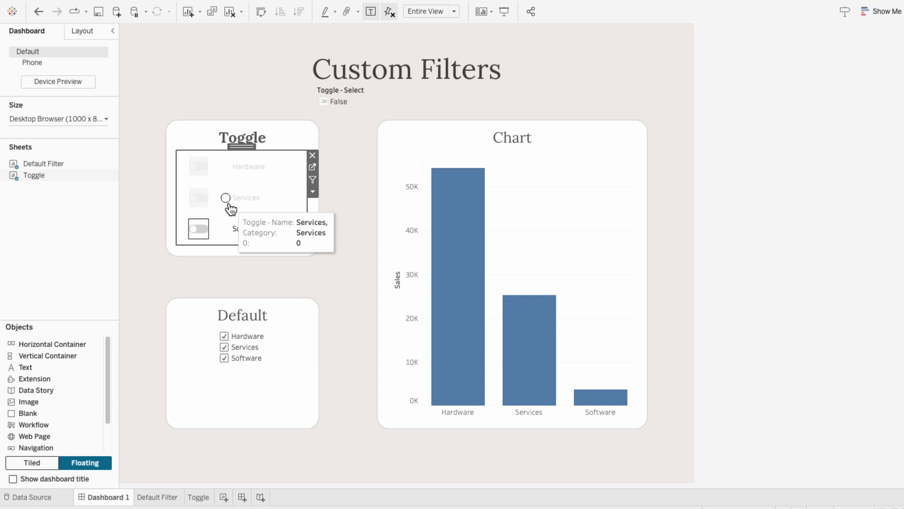
left_click(198, 496)
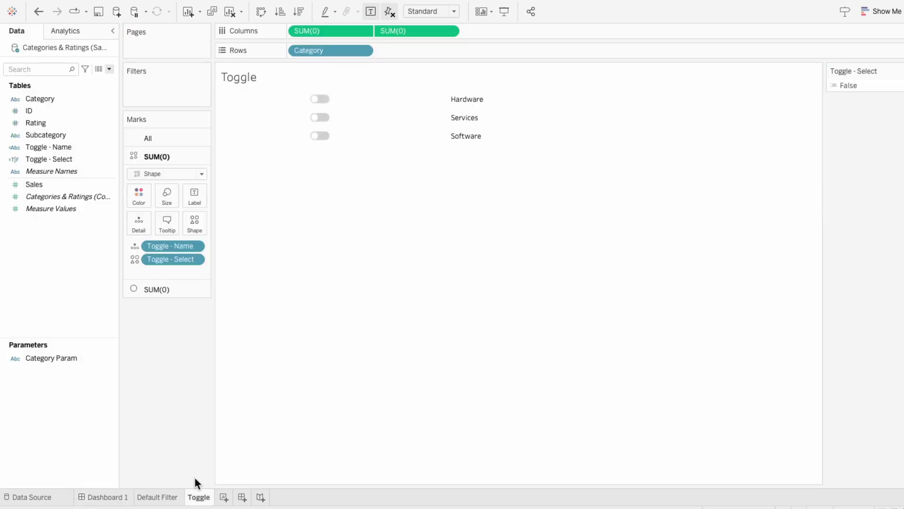
Create a calculated field named TRUE with the formula TRUE.
left_click(110, 70)
left_click(109, 78)
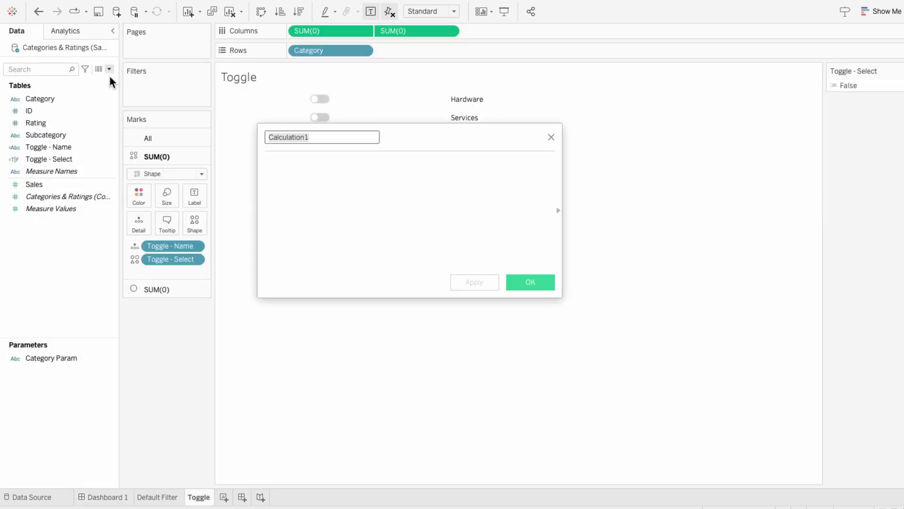
type("TRUE")
key("Tab")
type("TRUE")
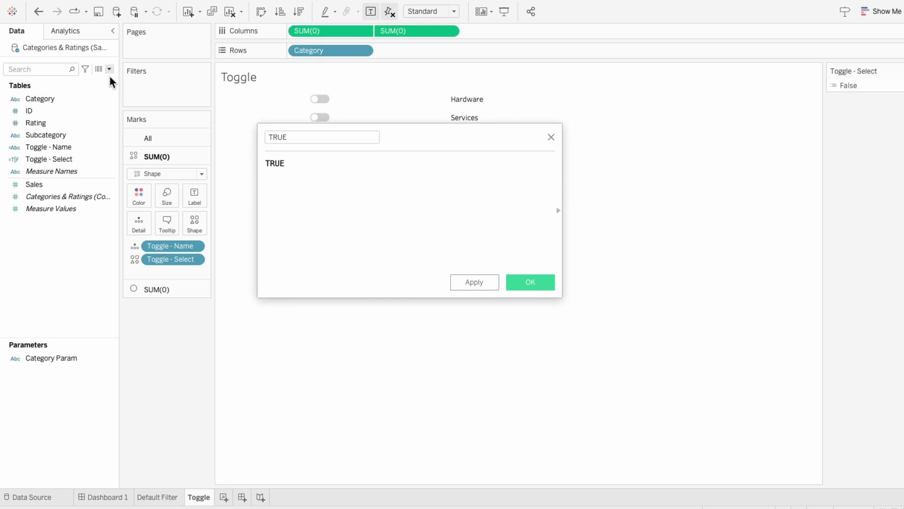
left_click(521, 285)
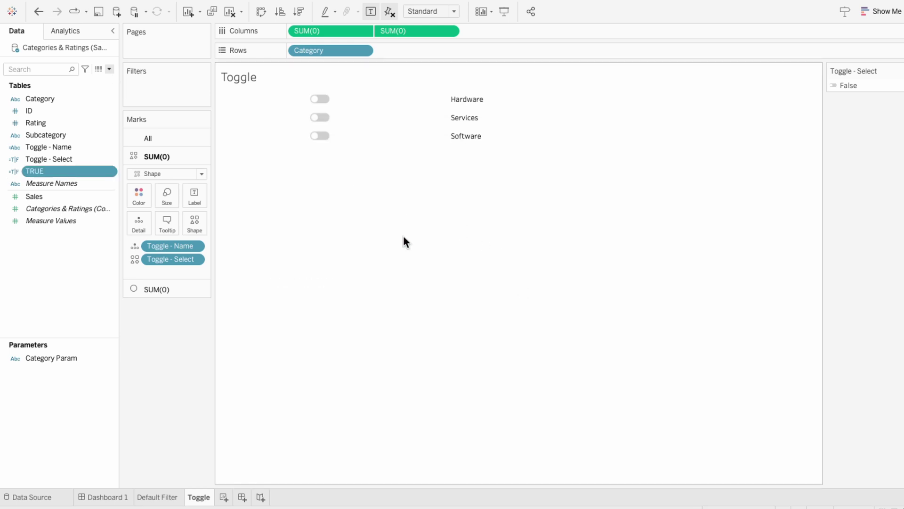
Create a FALSE calculated field with formula FALSE, then add TRUE to Detail on All Marks.
left_click(108, 69)
left_click(105, 78)
type("FALSE")
key("Tab")
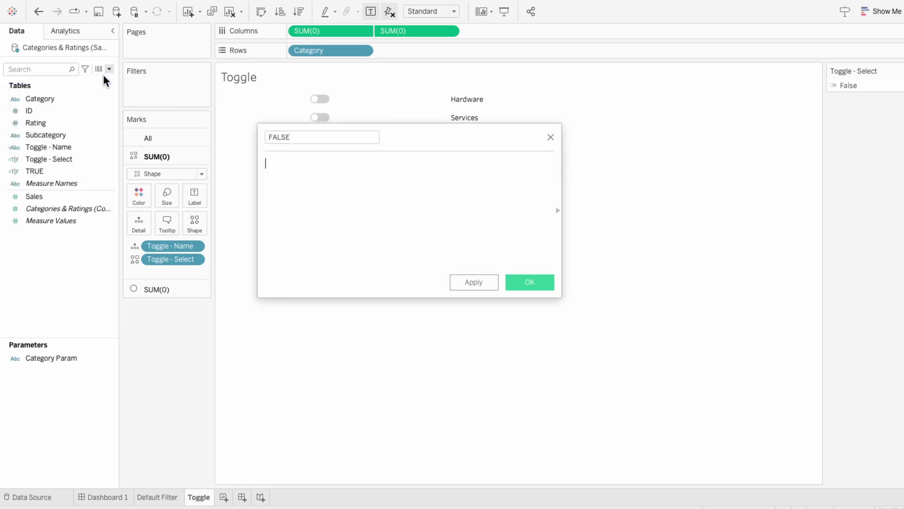
type("FALSE")
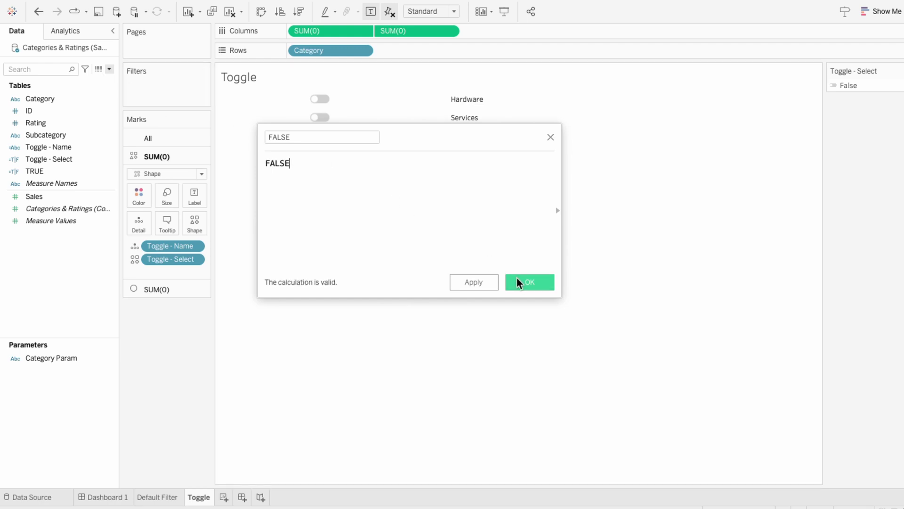
left_click(520, 283)
left_click(163, 142)
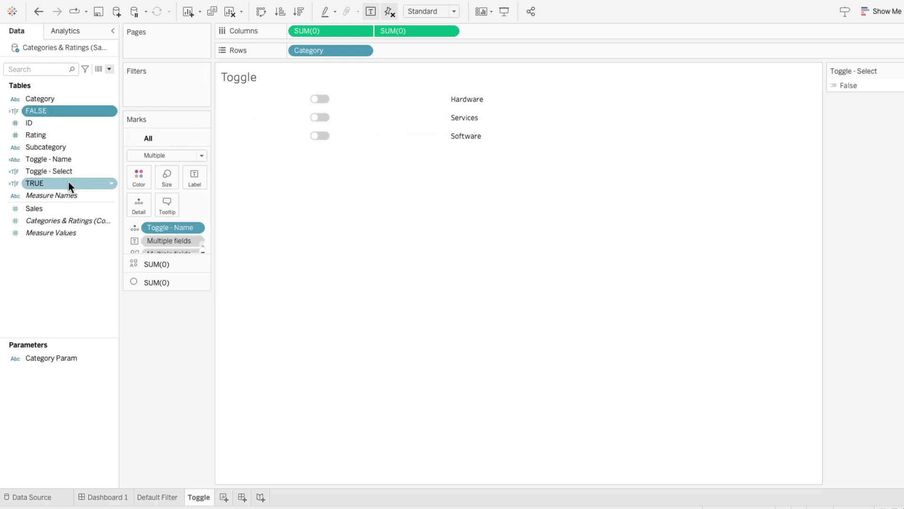
left_click_drag(52, 183, 140, 221)
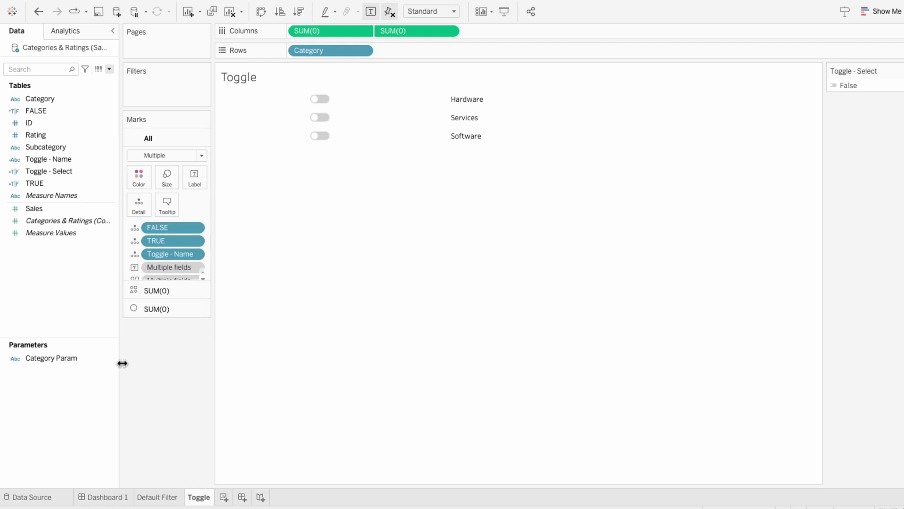
Add a filter action 'Toggle - No High' with Toggle as source and target, running on Select.
left_click(103, 498)
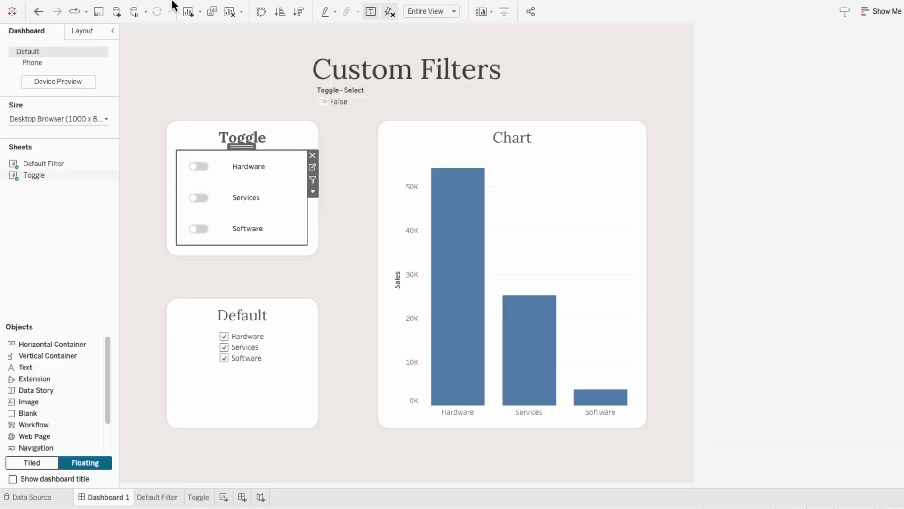
left_click(191, 7)
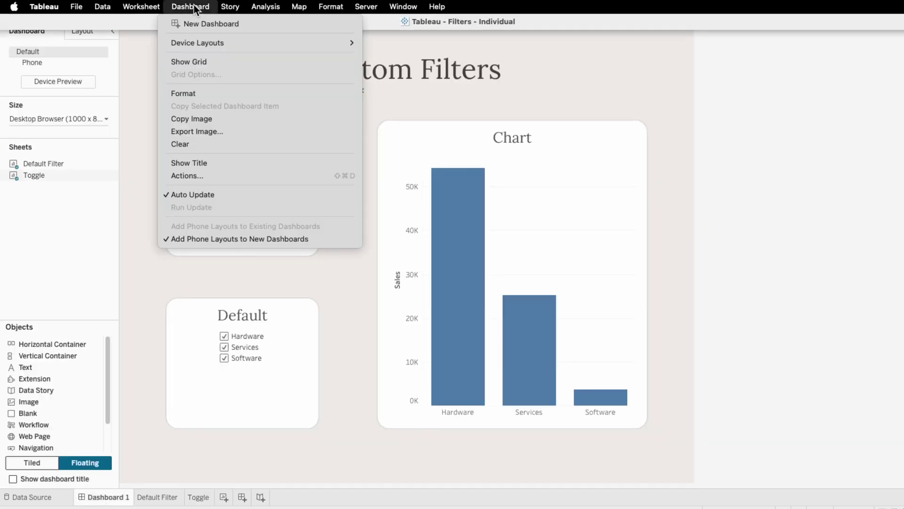
left_click(194, 174)
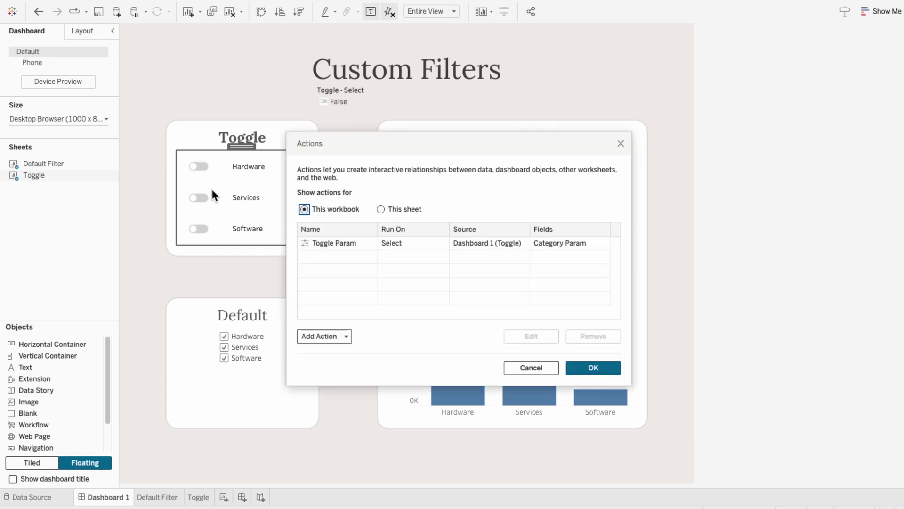
left_click(321, 335)
left_click(332, 249)
type("Toggle ")
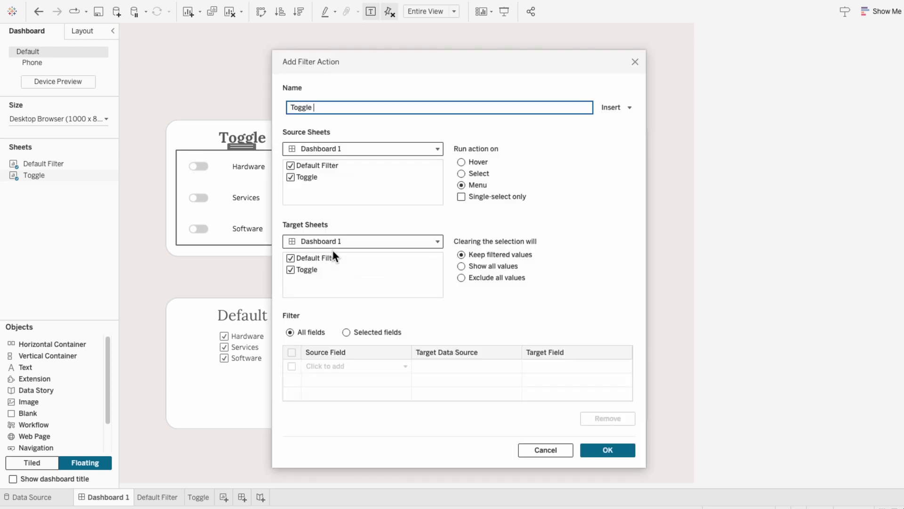
type("- No High")
left_click(290, 165)
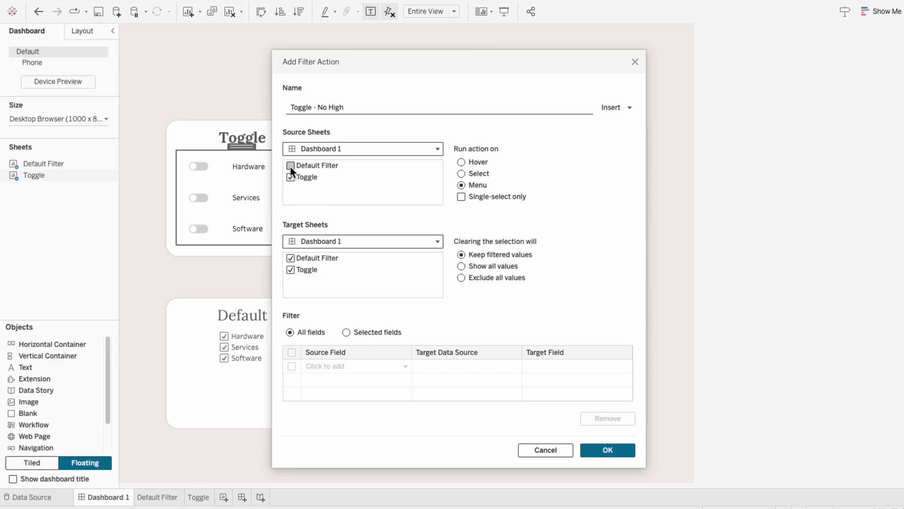
left_click(314, 238)
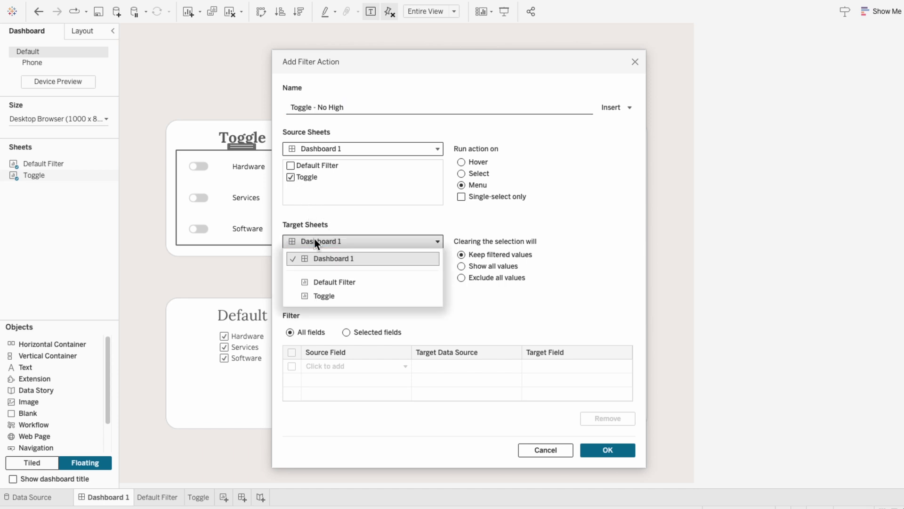
left_click(326, 294)
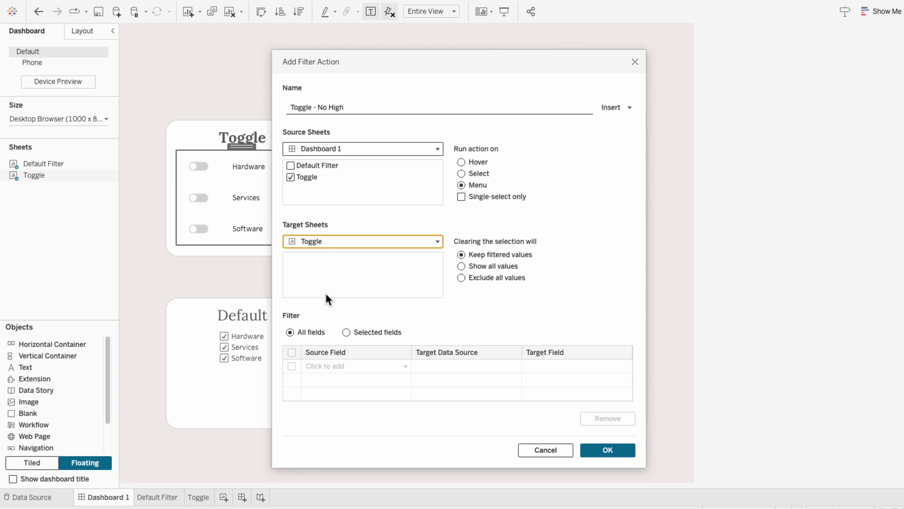
left_click(479, 174)
Filter on selected fields only, mapping source TRUE to target FALSE, and confirm the action.
left_click(382, 332)
left_click(375, 368)
type("tr")
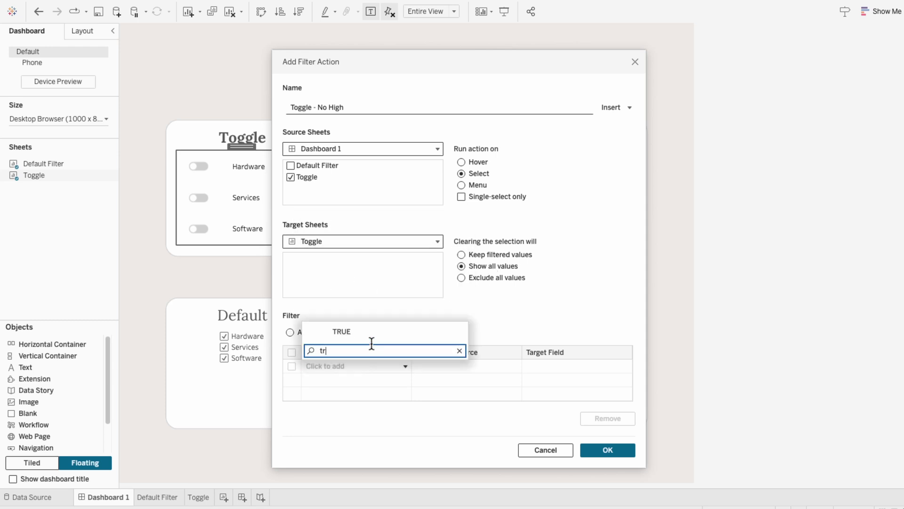
left_click(371, 333)
left_click(570, 369)
type("fa")
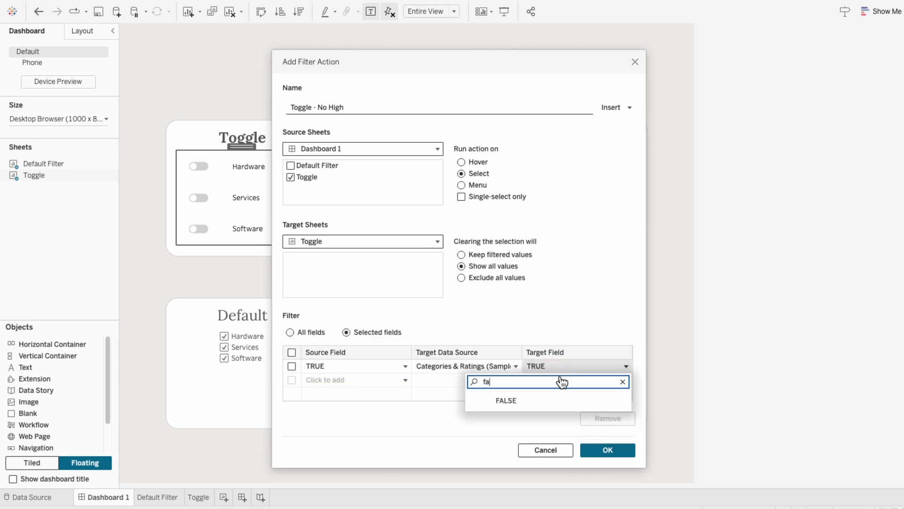
left_click(547, 401)
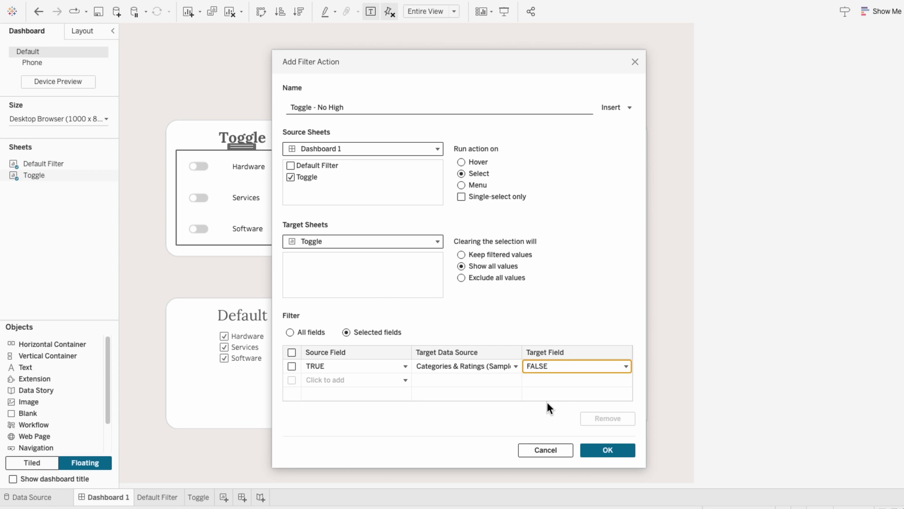
left_click(614, 448)
Close Actions, switch Software and Services on, delete the Toggle - Select legend, then turn Services off.
left_click(593, 367)
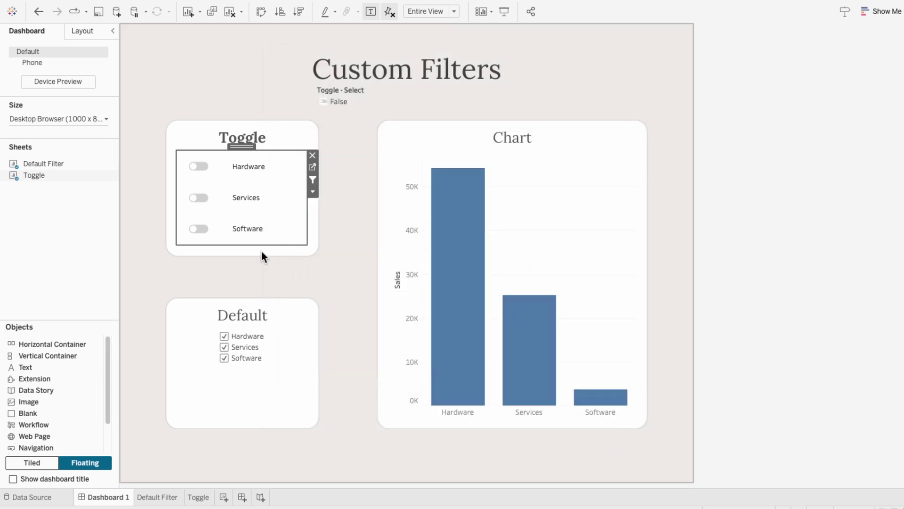
left_click(196, 231)
left_click(199, 199)
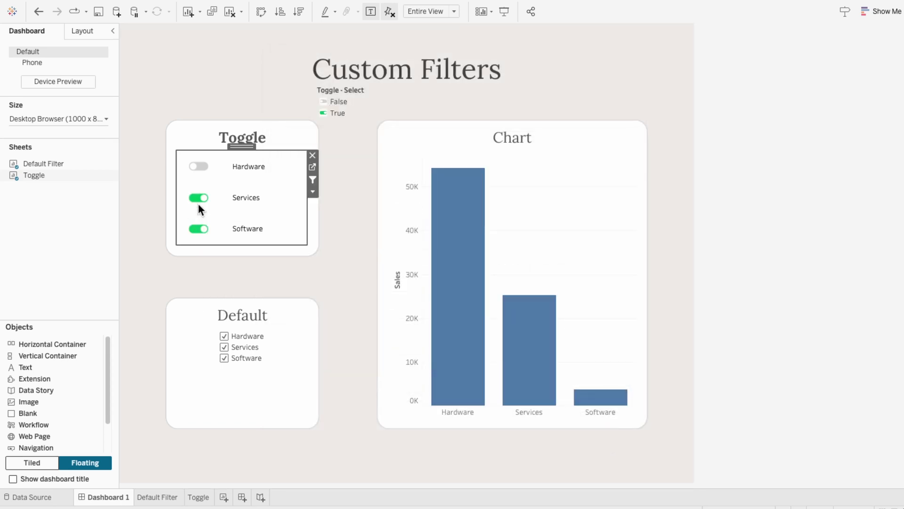
left_click(332, 102)
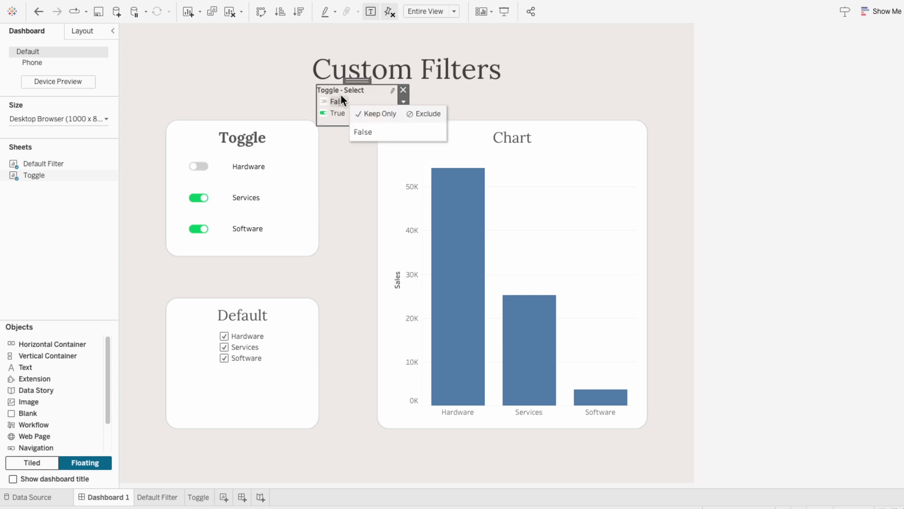
left_click(402, 88)
left_click(199, 198)
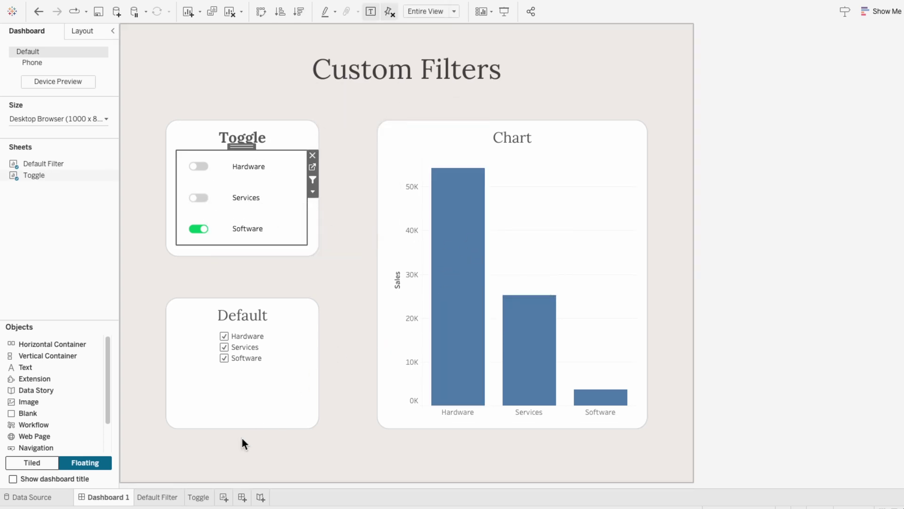
On the Default Filter sheet, add a Toggle - Select filter keeping only True.
left_click(168, 497)
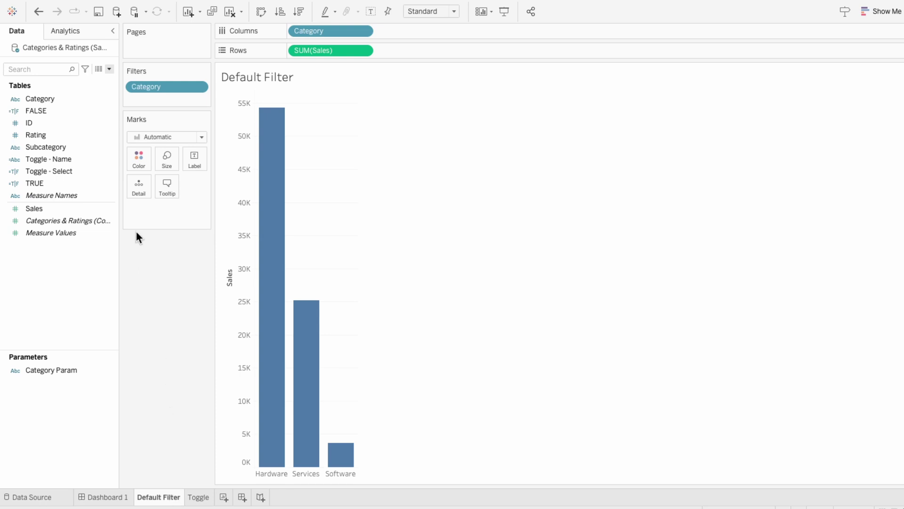
left_click_drag(72, 172, 145, 101)
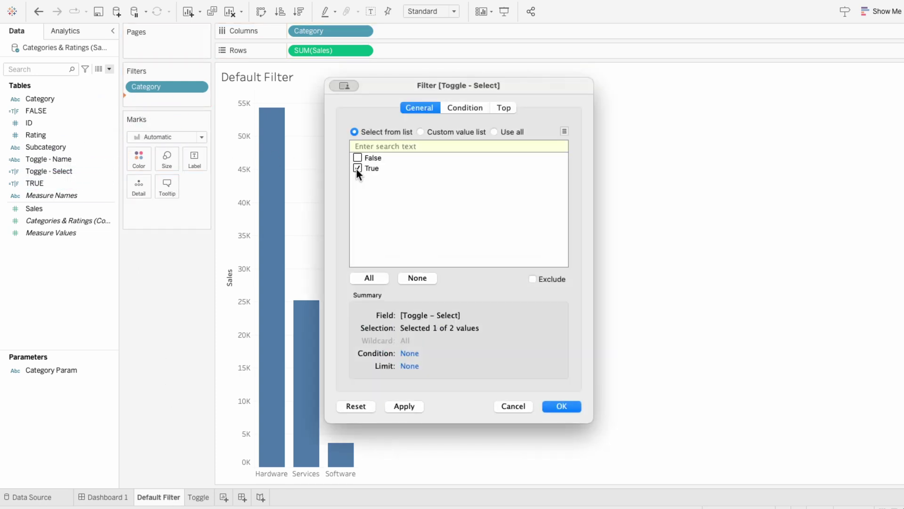
left_click(550, 405)
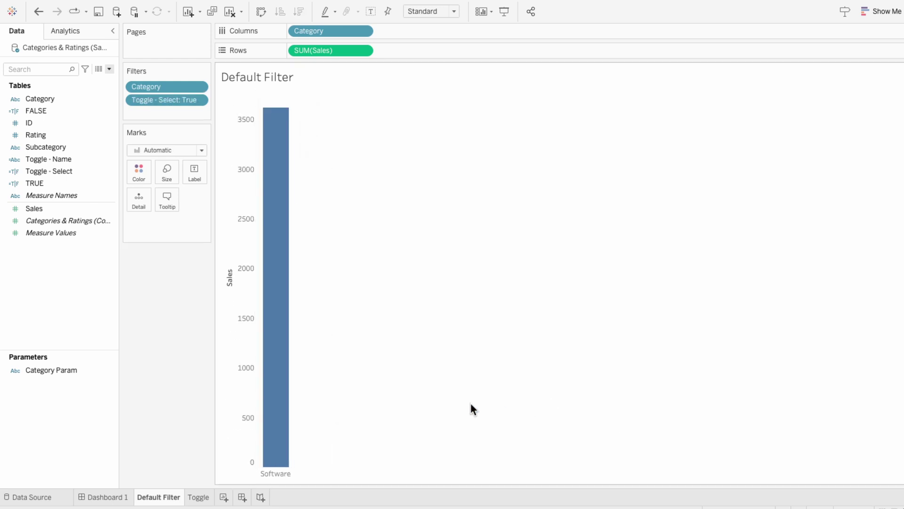
On Dashboard 1, toggle Services and Hardware on and off to test the chart filtering.
left_click(112, 498)
left_click(198, 197)
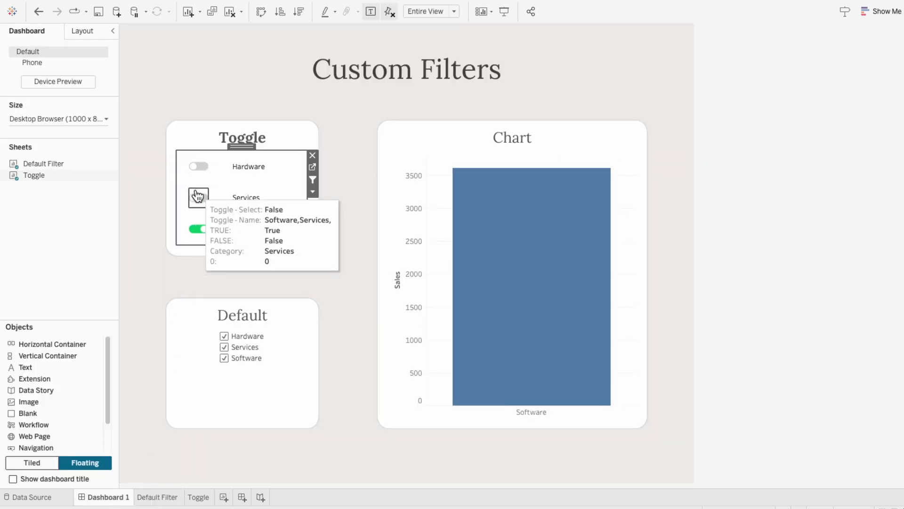
left_click(198, 188)
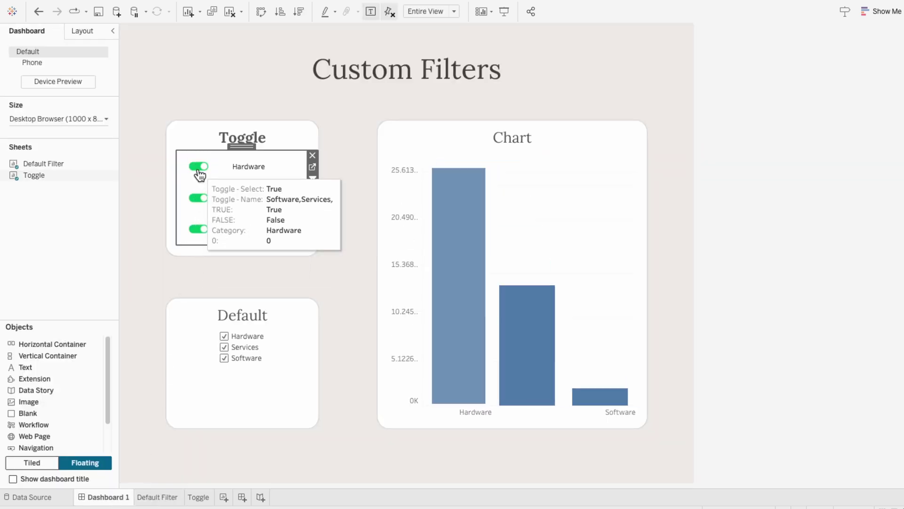
left_click(199, 192)
left_click(197, 195)
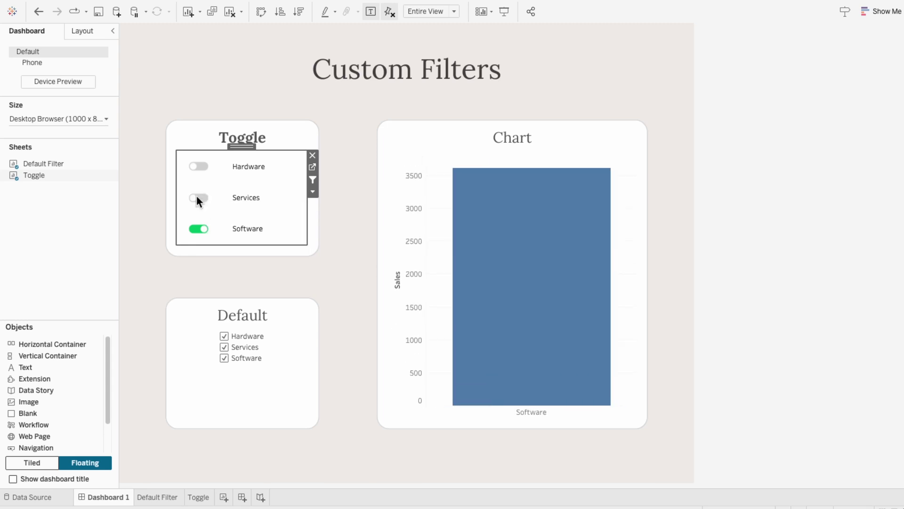